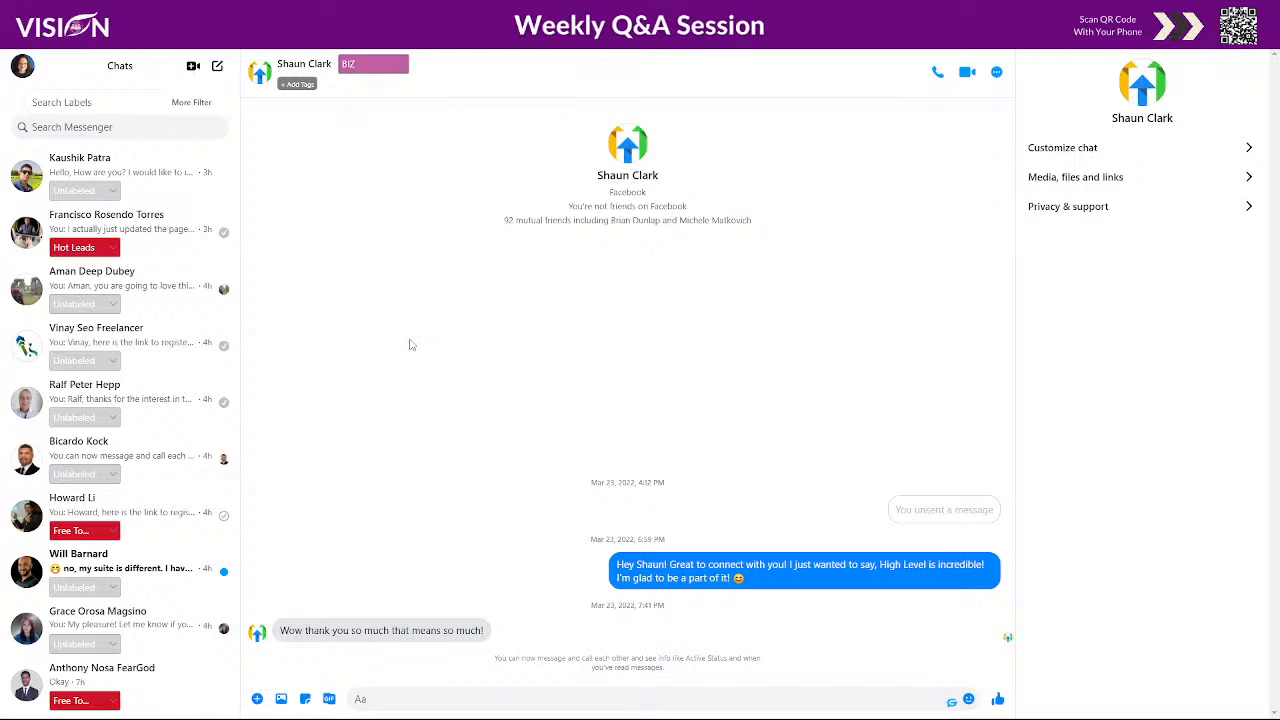
Examine the labels assigned to the conversations throughout the Messenger chat list
scroll(166, 329, "down", 4)
scroll(160, 335, "down", 2)
scroll(157, 345, "down", 15)
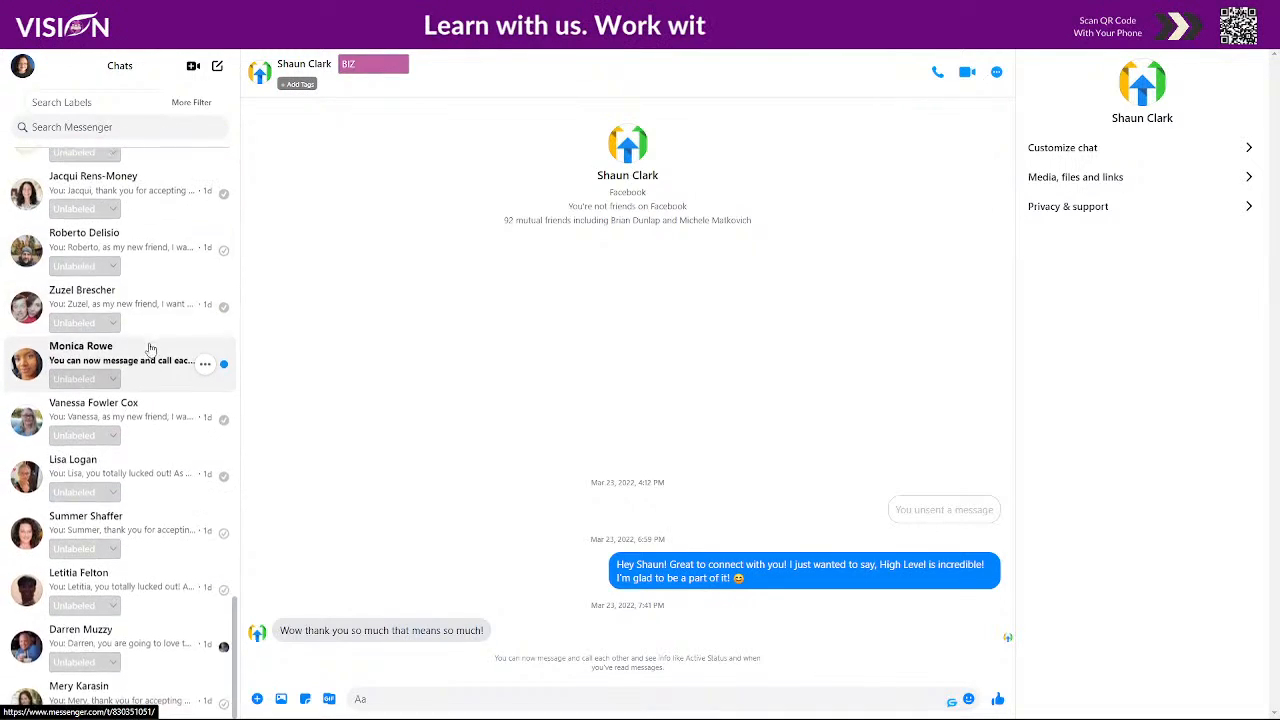
scroll(155, 352, "down", 10)
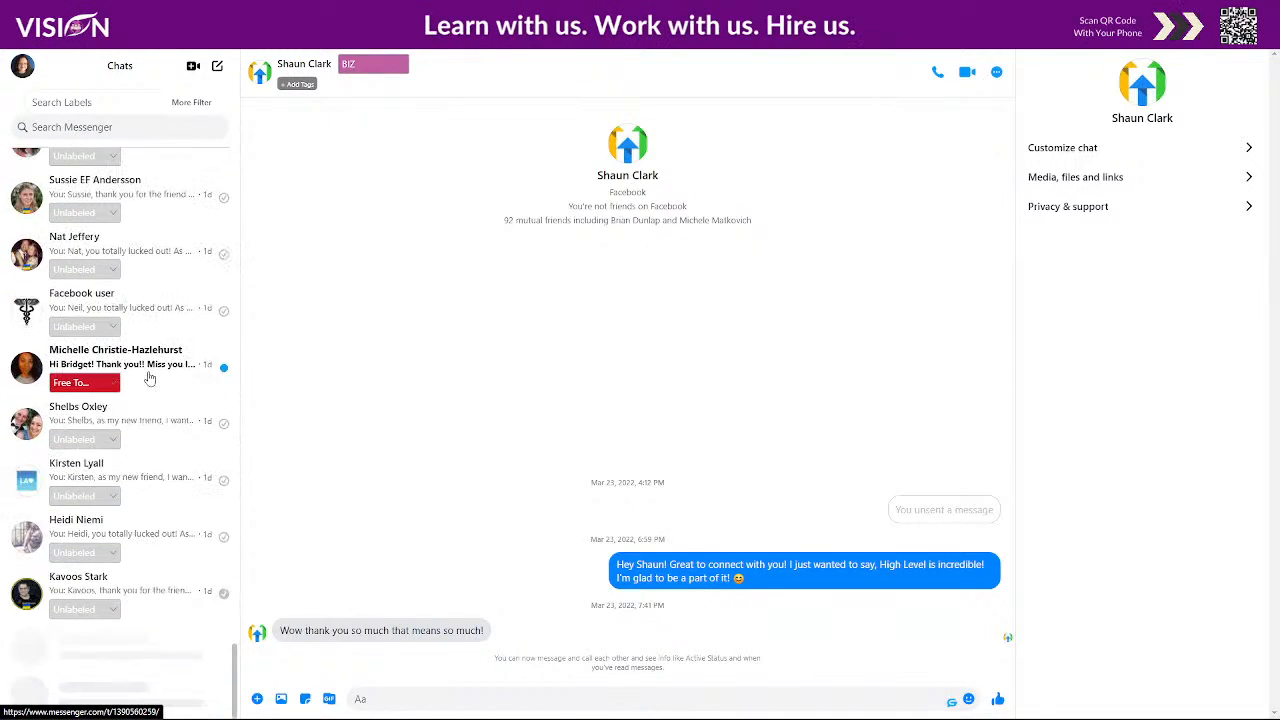
scroll(148, 380, "down", 12)
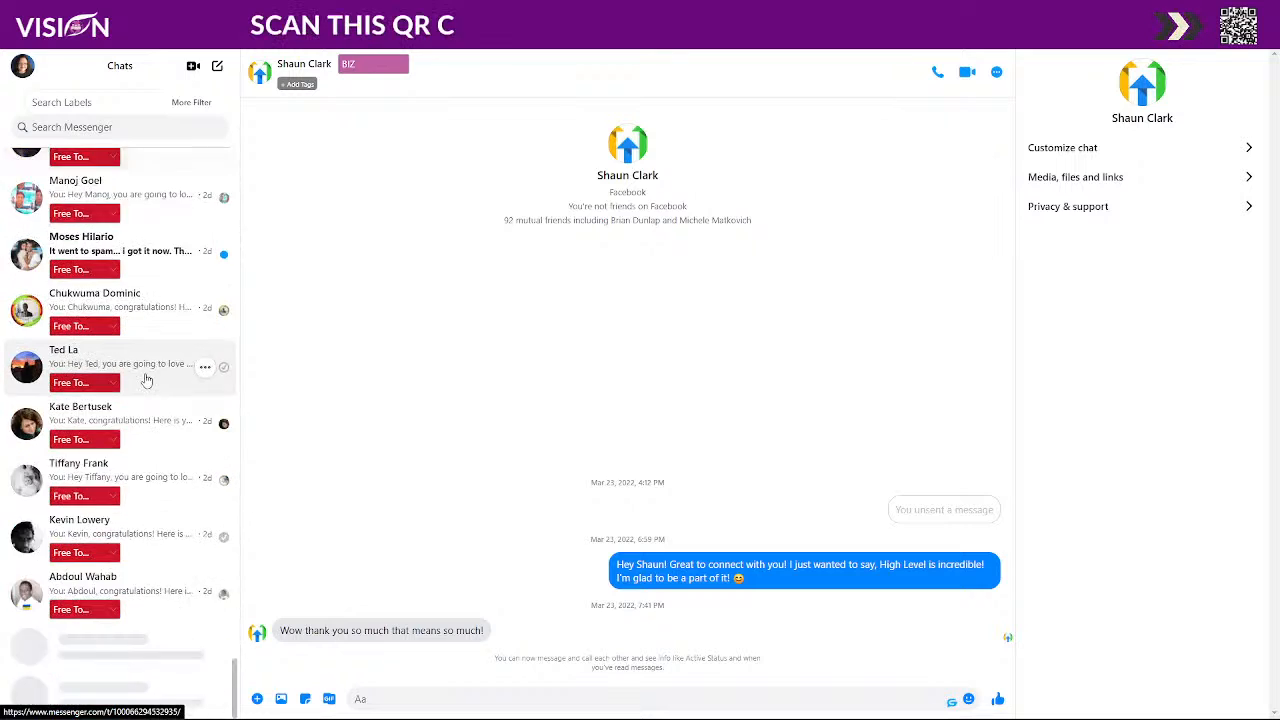
scroll(143, 380, "down", 3)
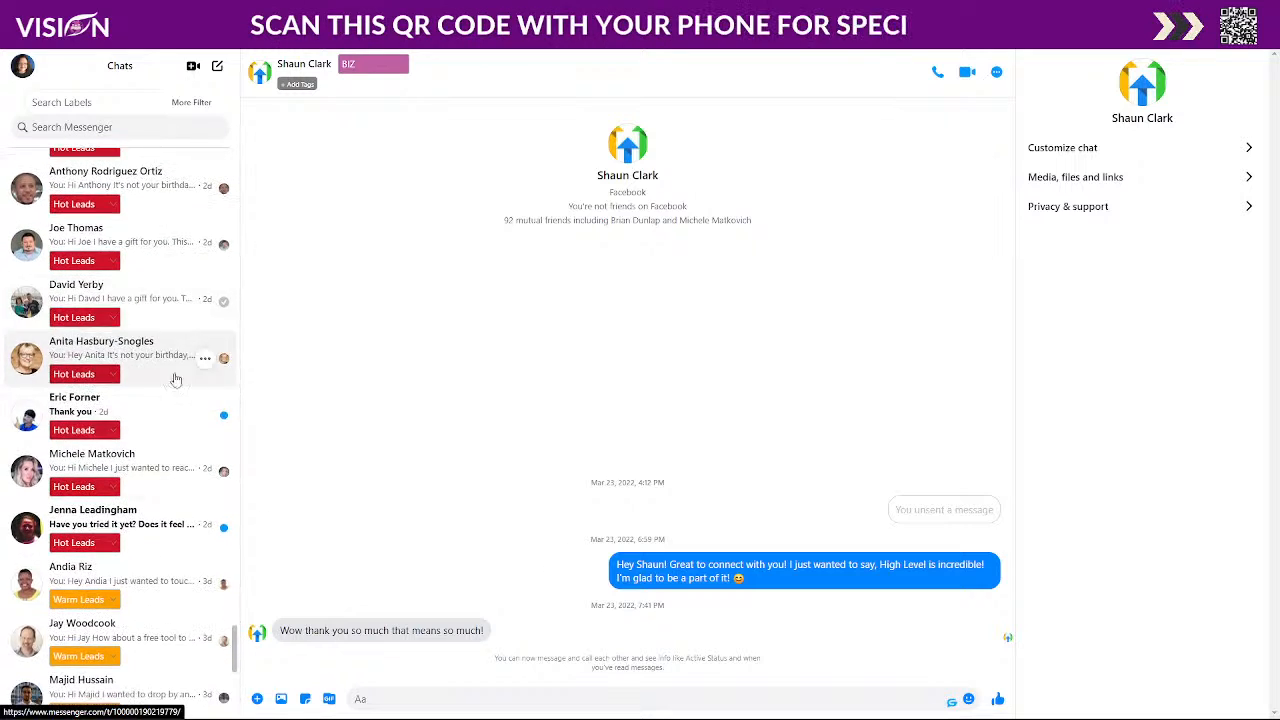
scroll(160, 332, "up", 20)
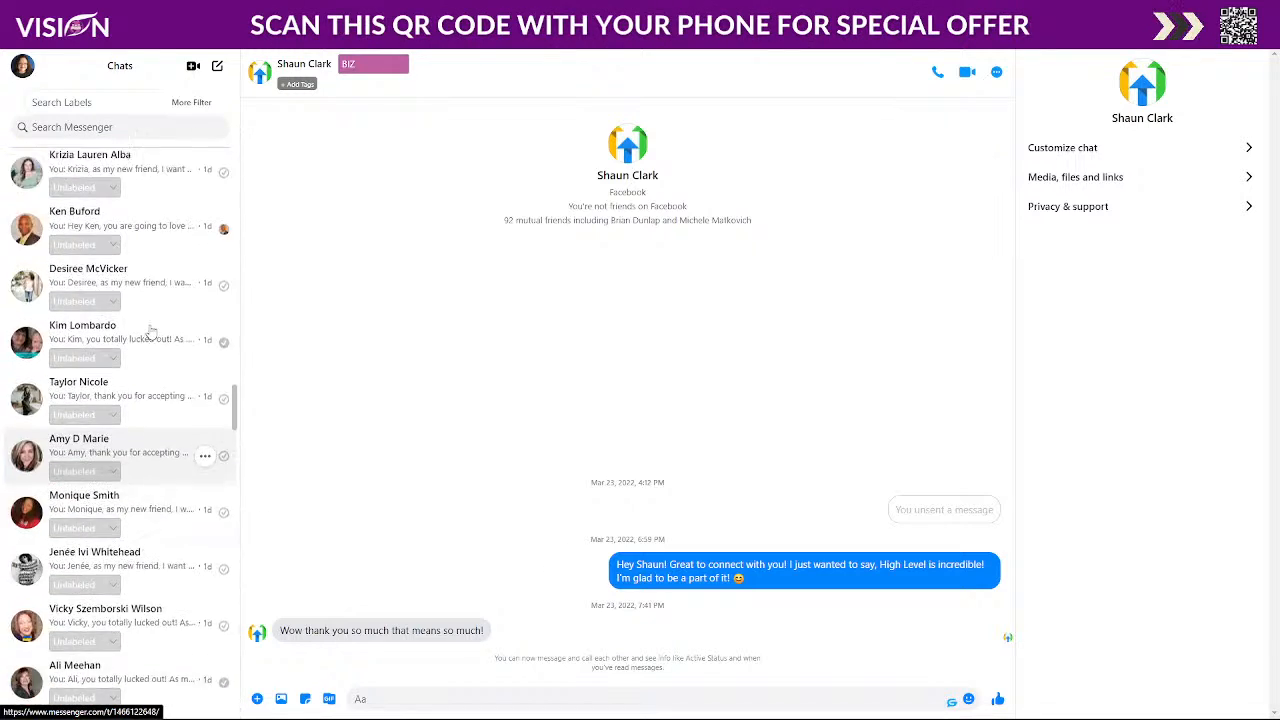
scroll(148, 338, "up", 15)
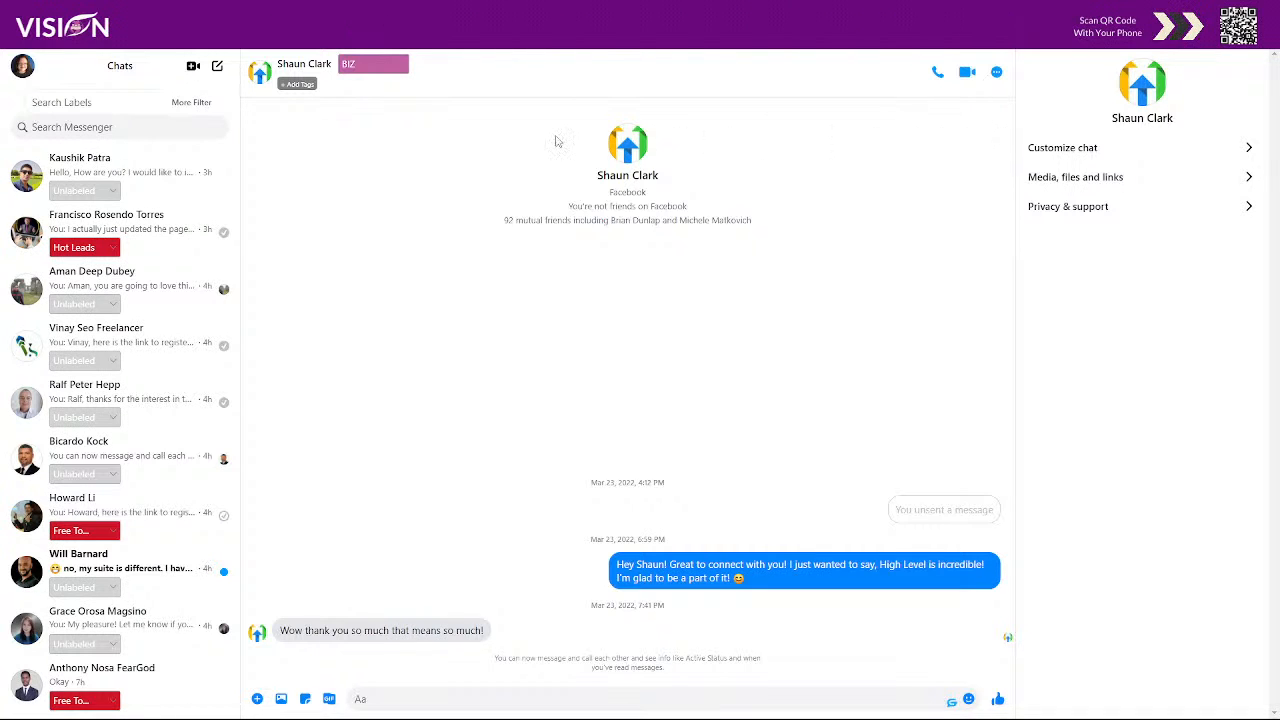
Add the Go High Level tag with the New Contact > GHL webhook to the open conversation's contact
left_click(300, 85)
left_click(640, 170)
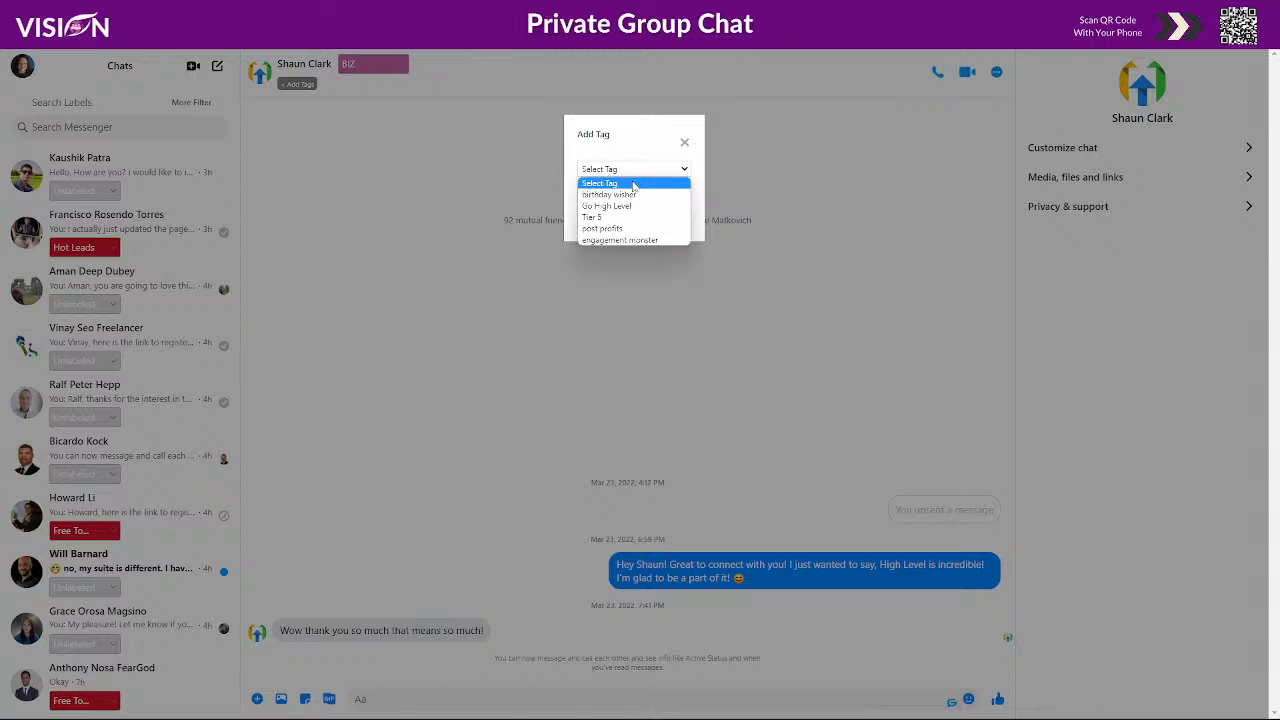
left_click(604, 206)
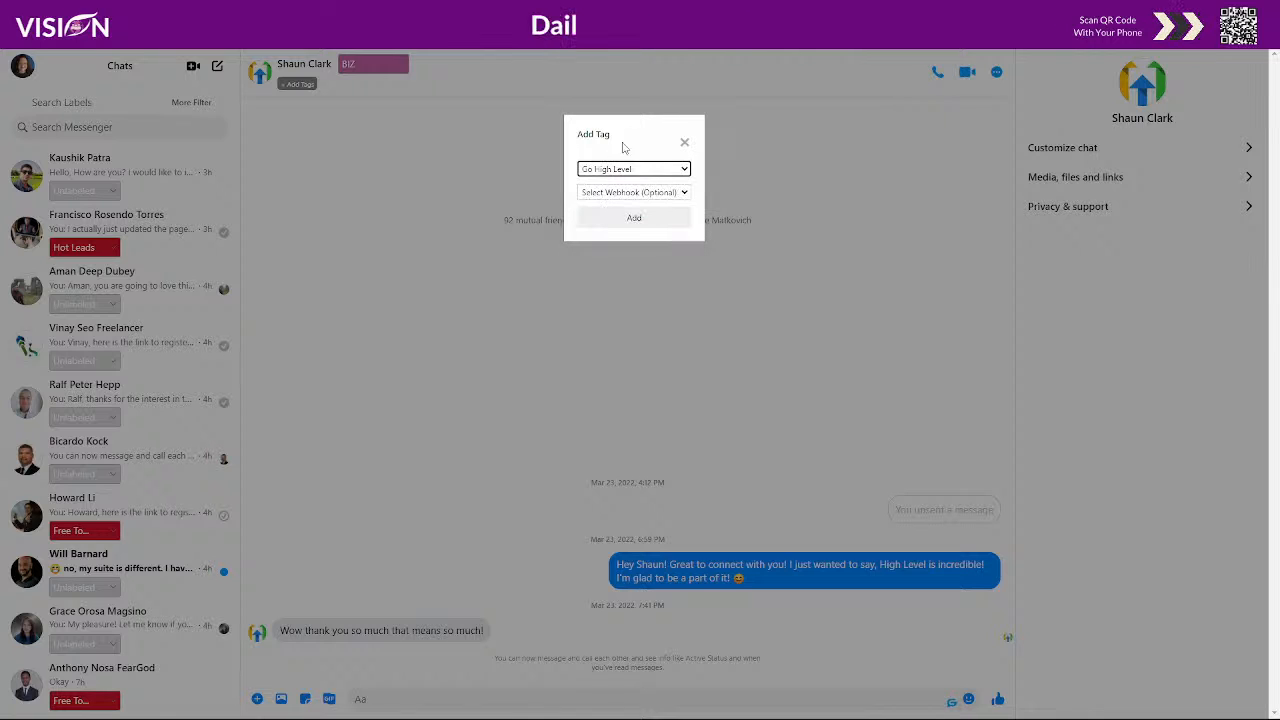
left_click(650, 193)
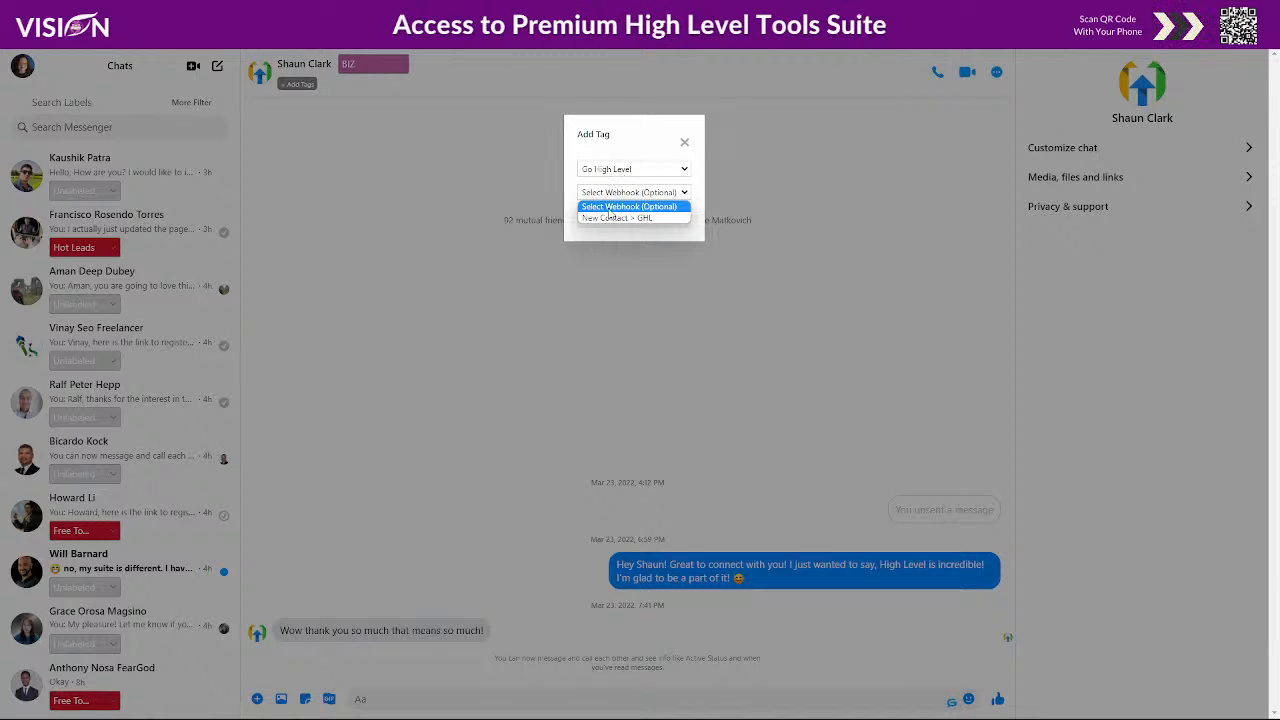
left_click(612, 217)
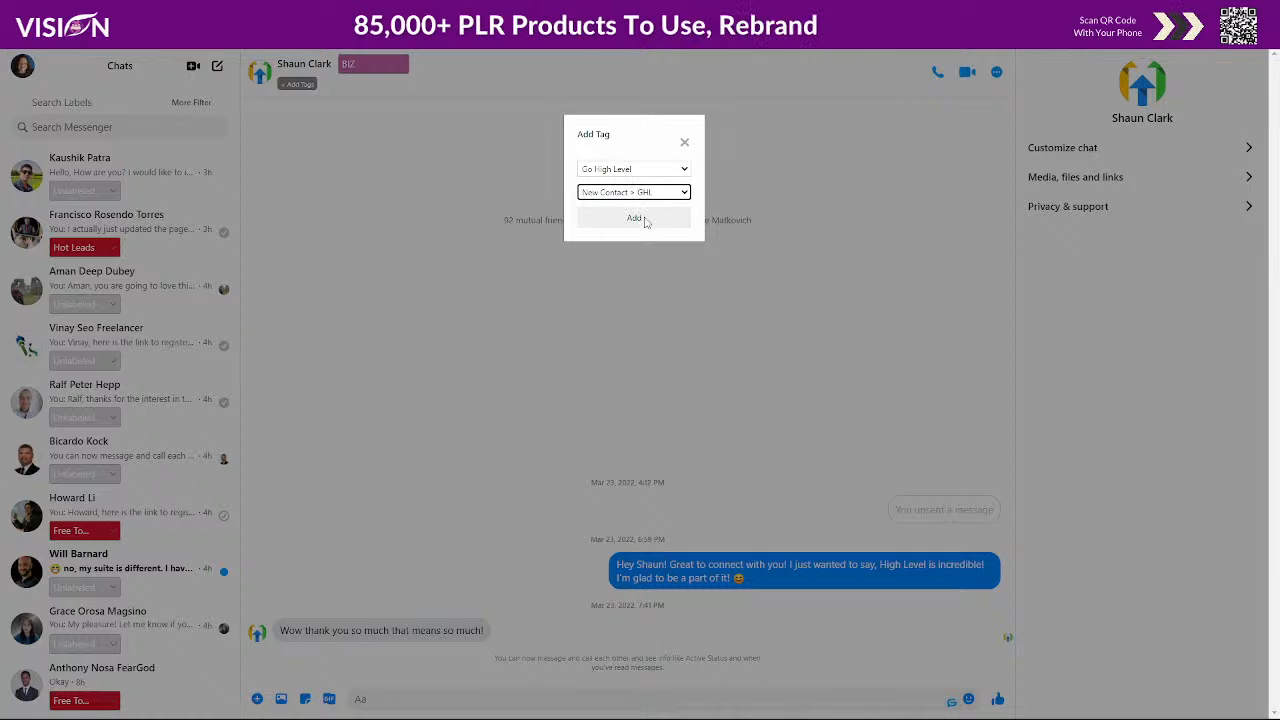
left_click(633, 219)
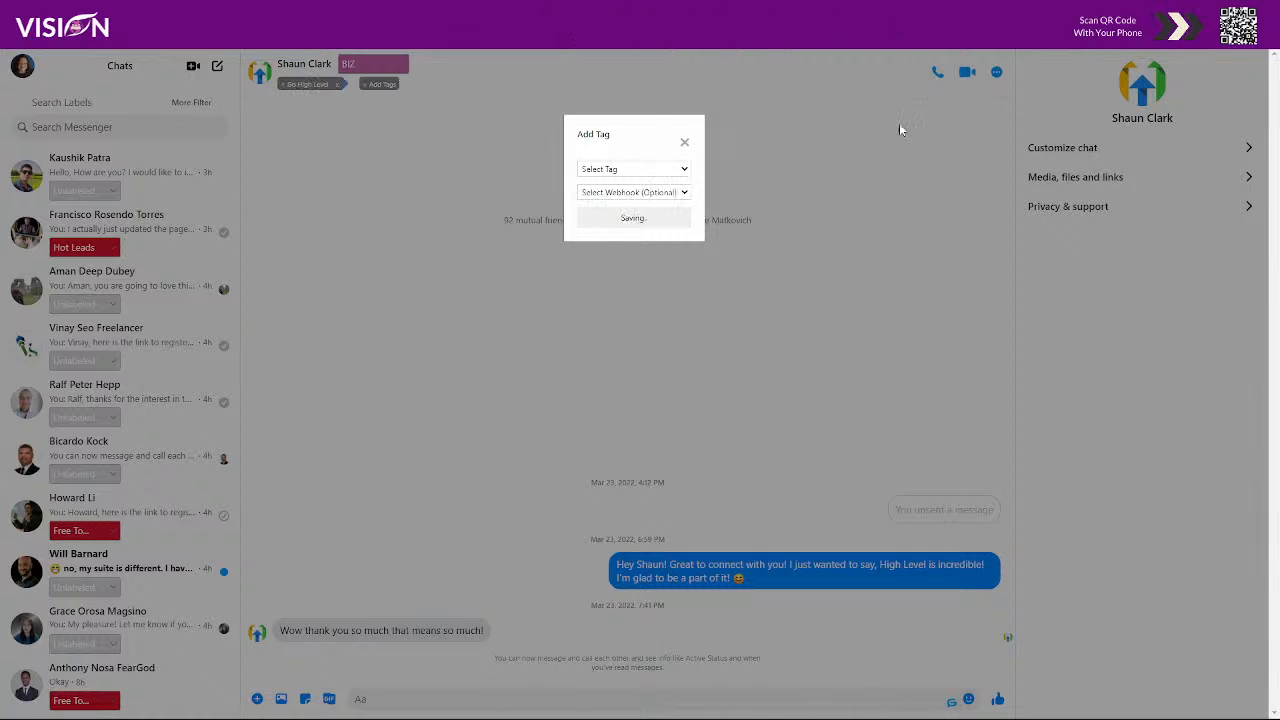
left_click(685, 145)
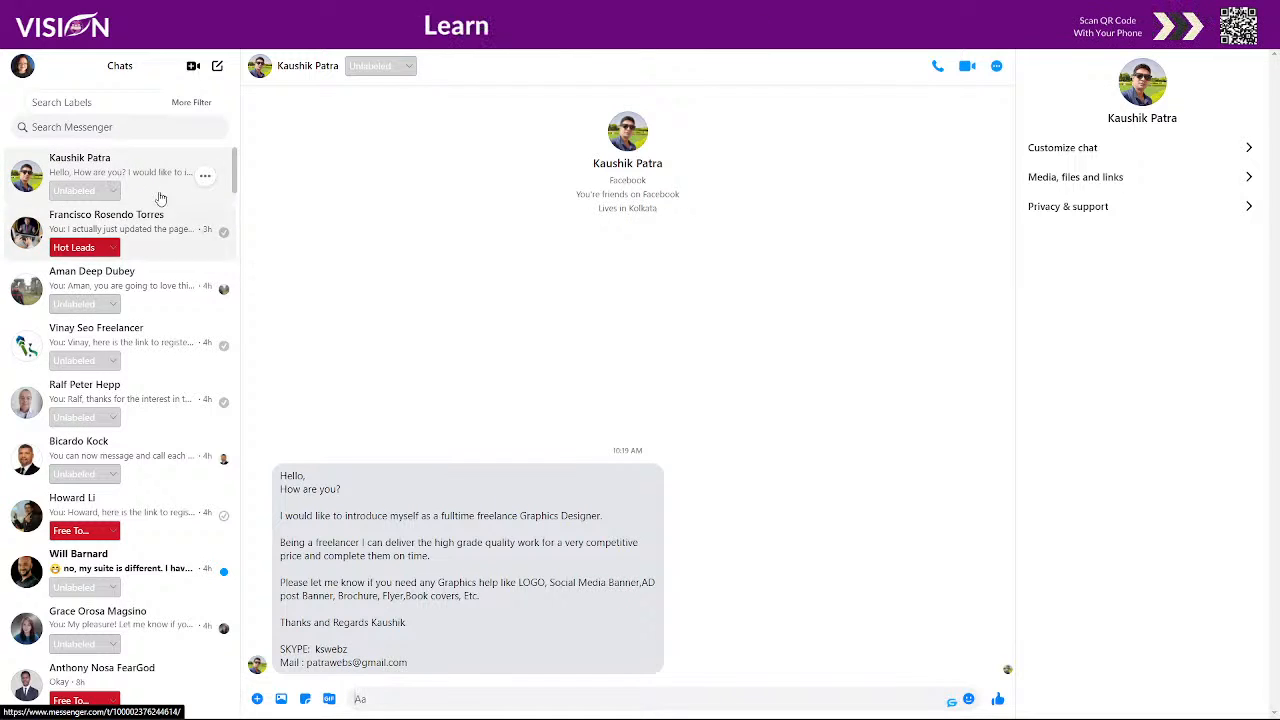
Show the label choices available for the first unlabeled conversation in the chat list
left_click(107, 191)
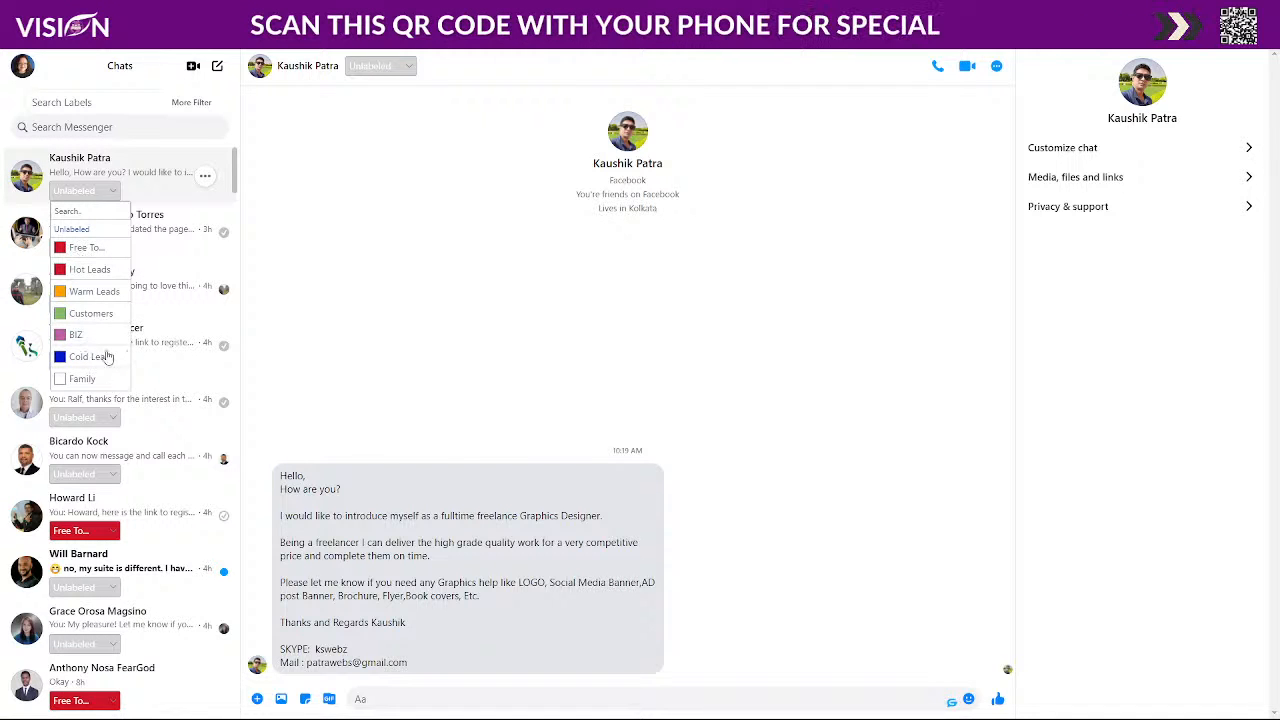
scroll(107, 318, "down", 1)
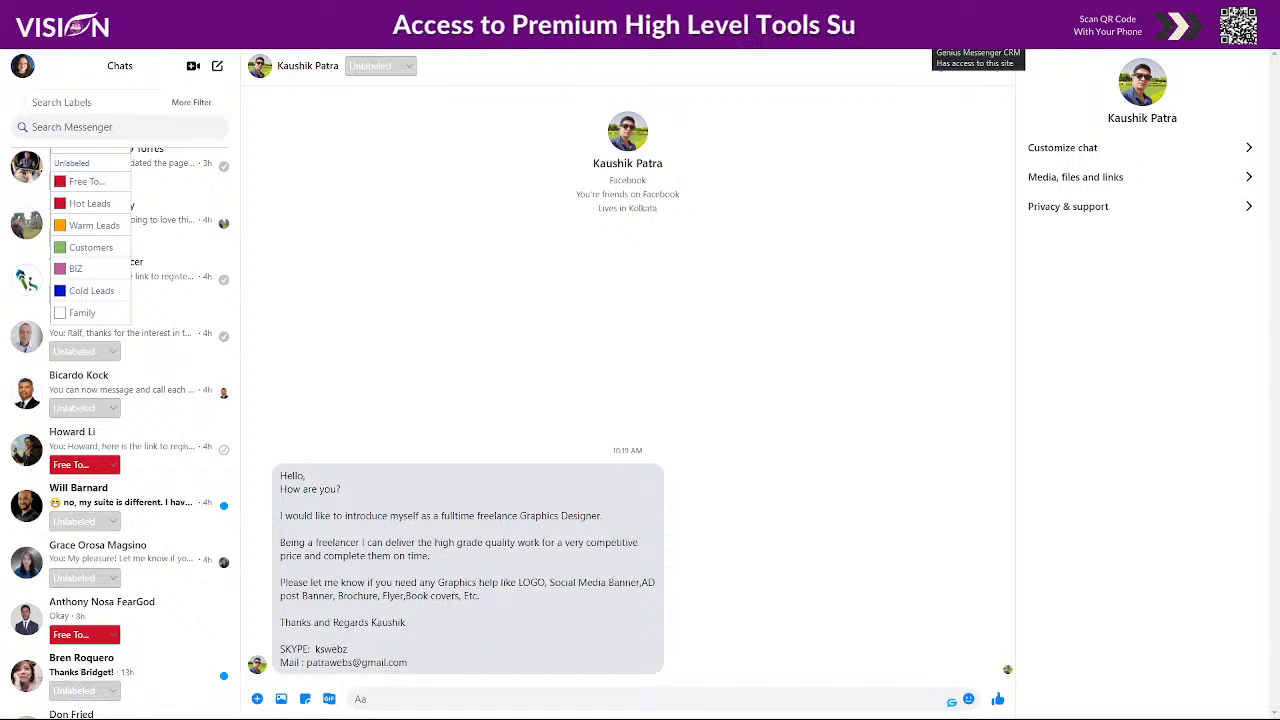
Open the Genius Messenger CRM extension's full dashboard and review the friends list, its labels and the total friends figure
left_click(935, 30)
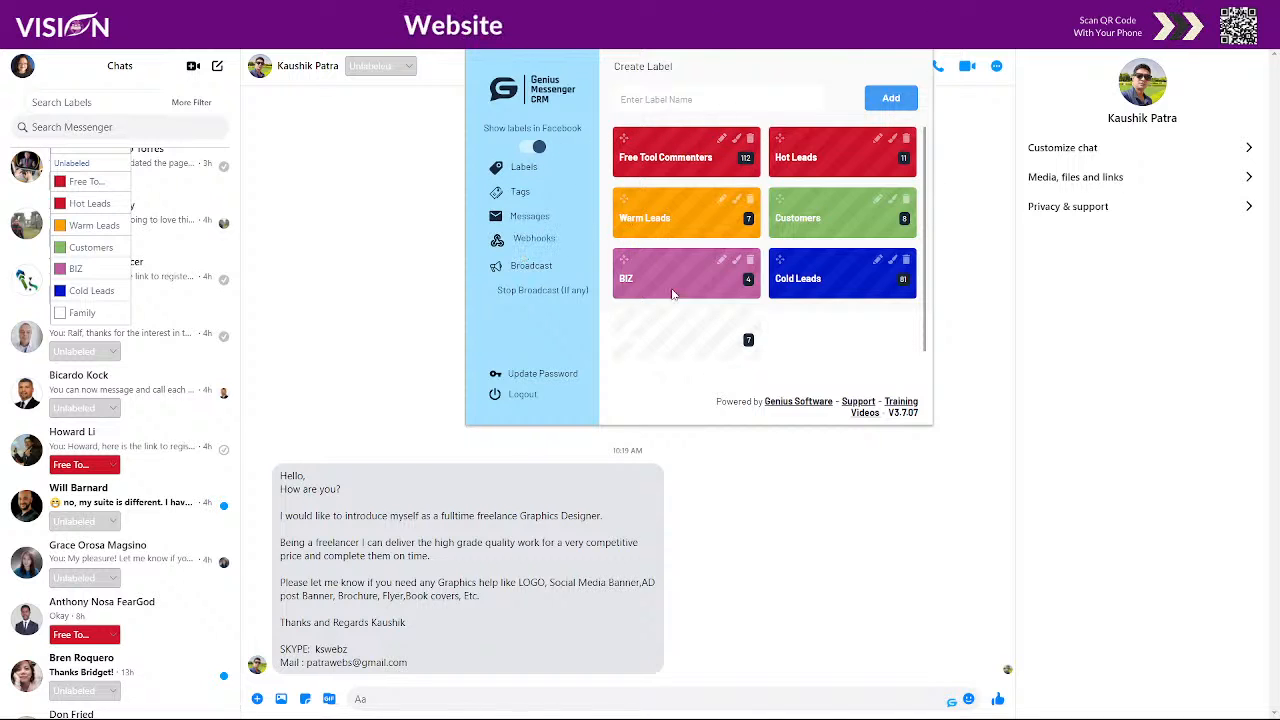
left_click(525, 220)
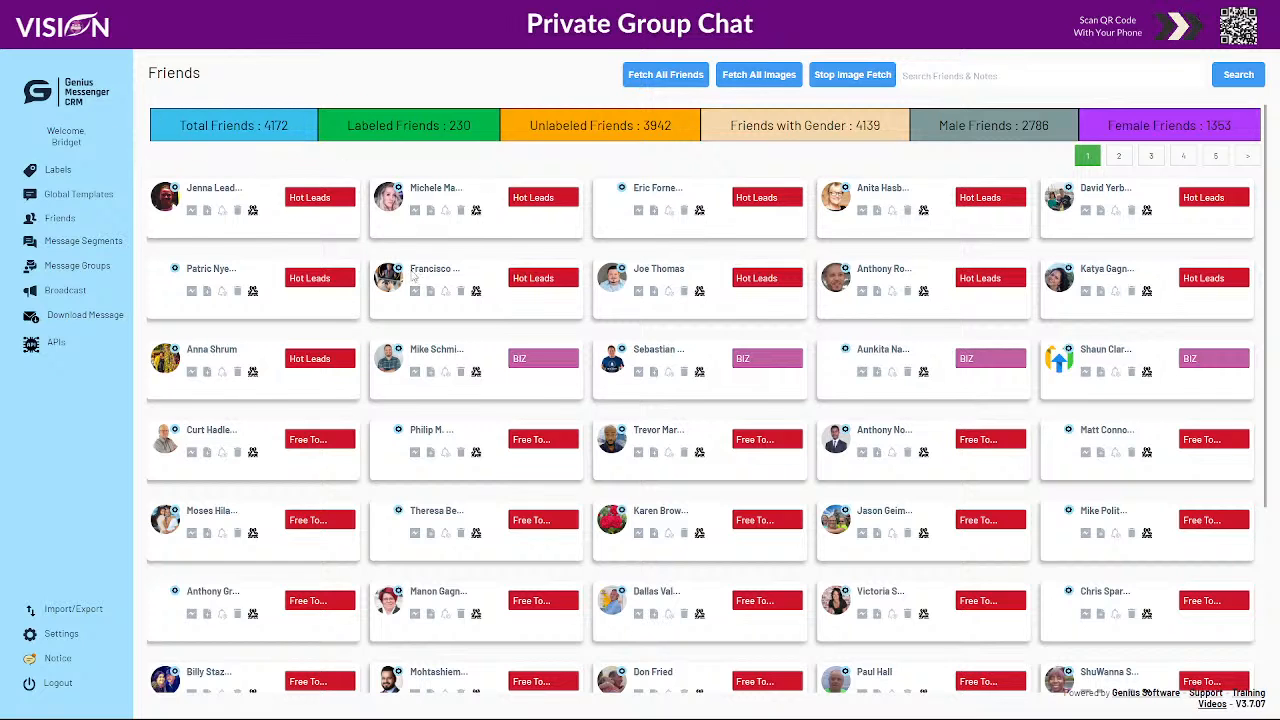
scroll(492, 323, "down", 3)
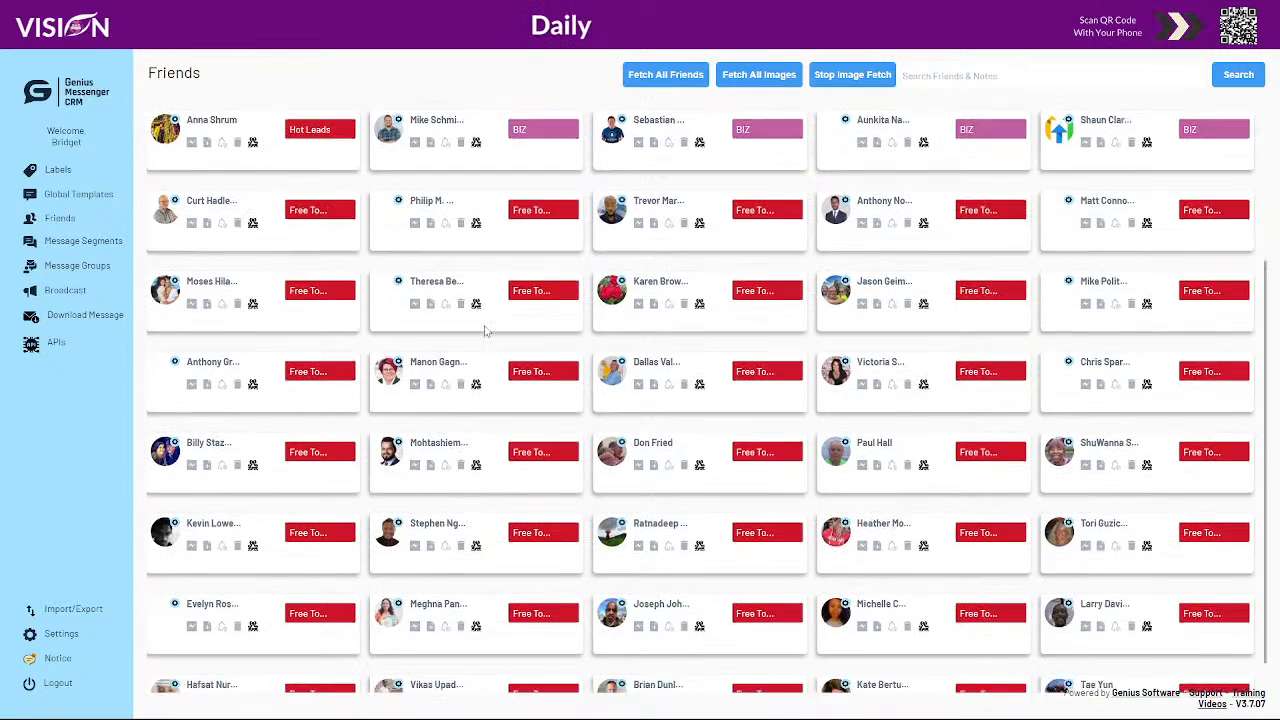
scroll(833, 335, "up", 1)
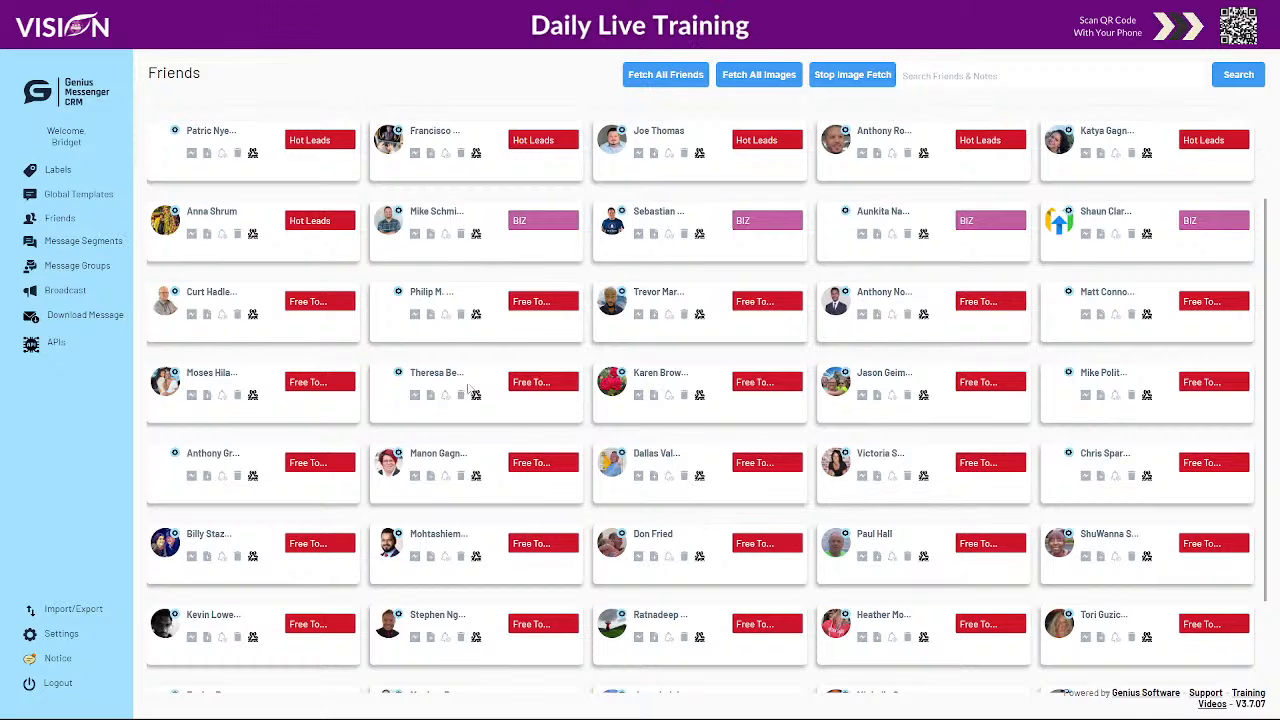
scroll(403, 312, "up", 3)
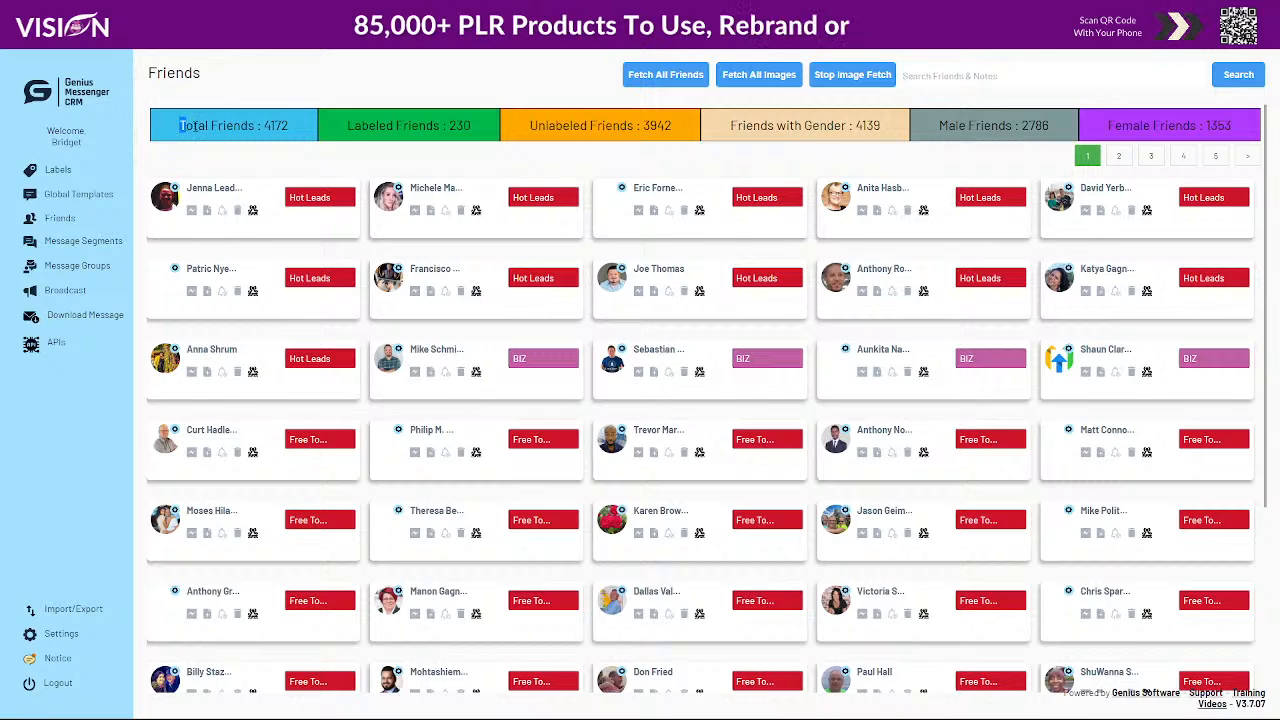
left_click_drag(182, 125, 335, 130)
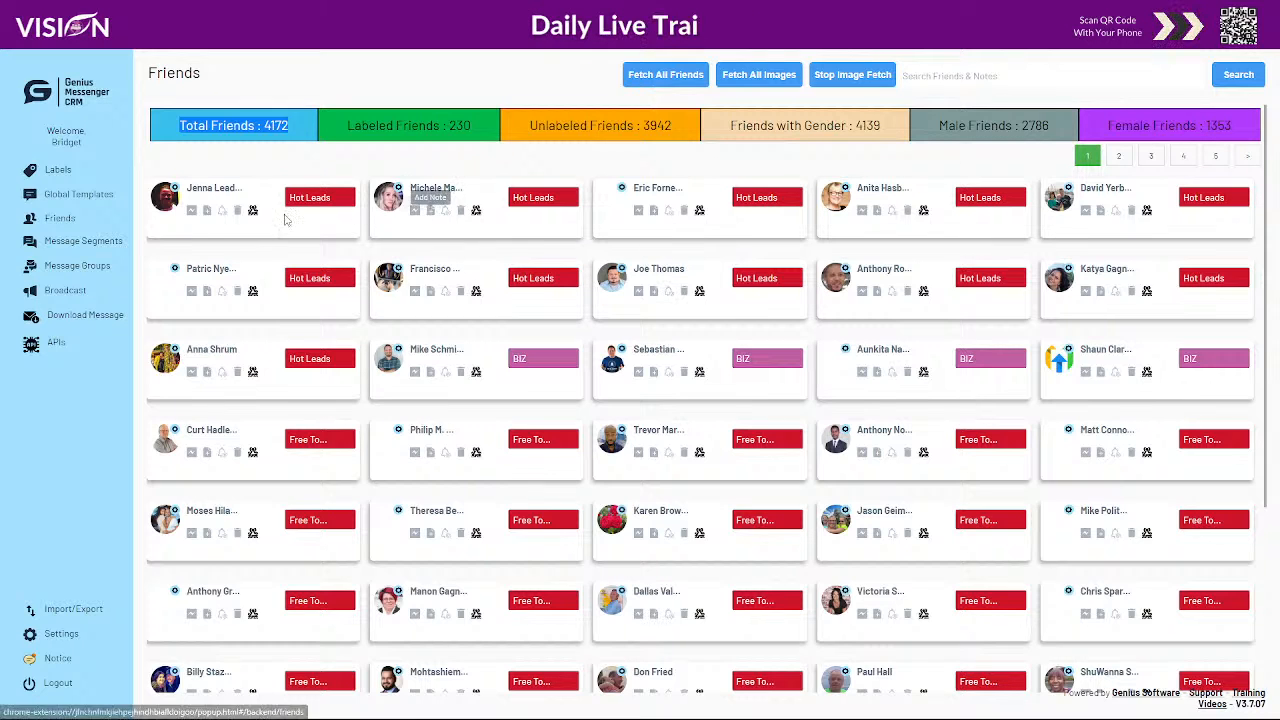
Create a new label named "spammer" among the CRM's labels
left_click(58, 172)
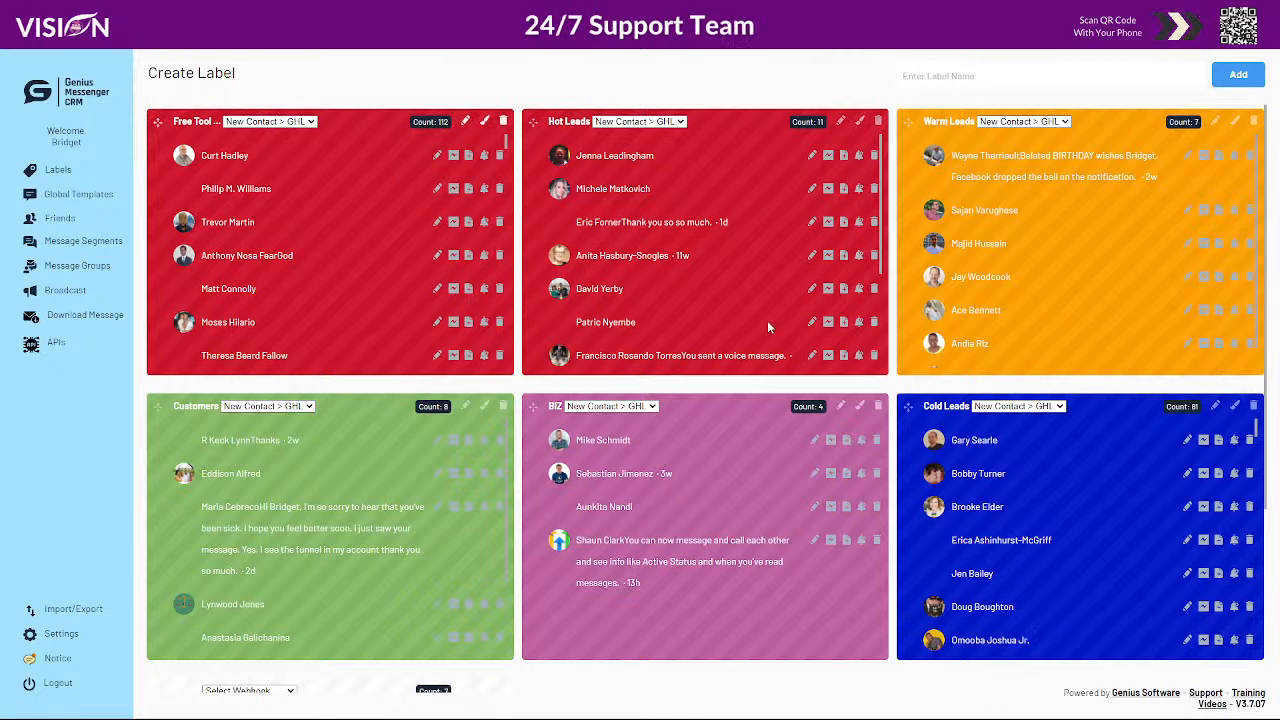
left_click(962, 73)
type("test")
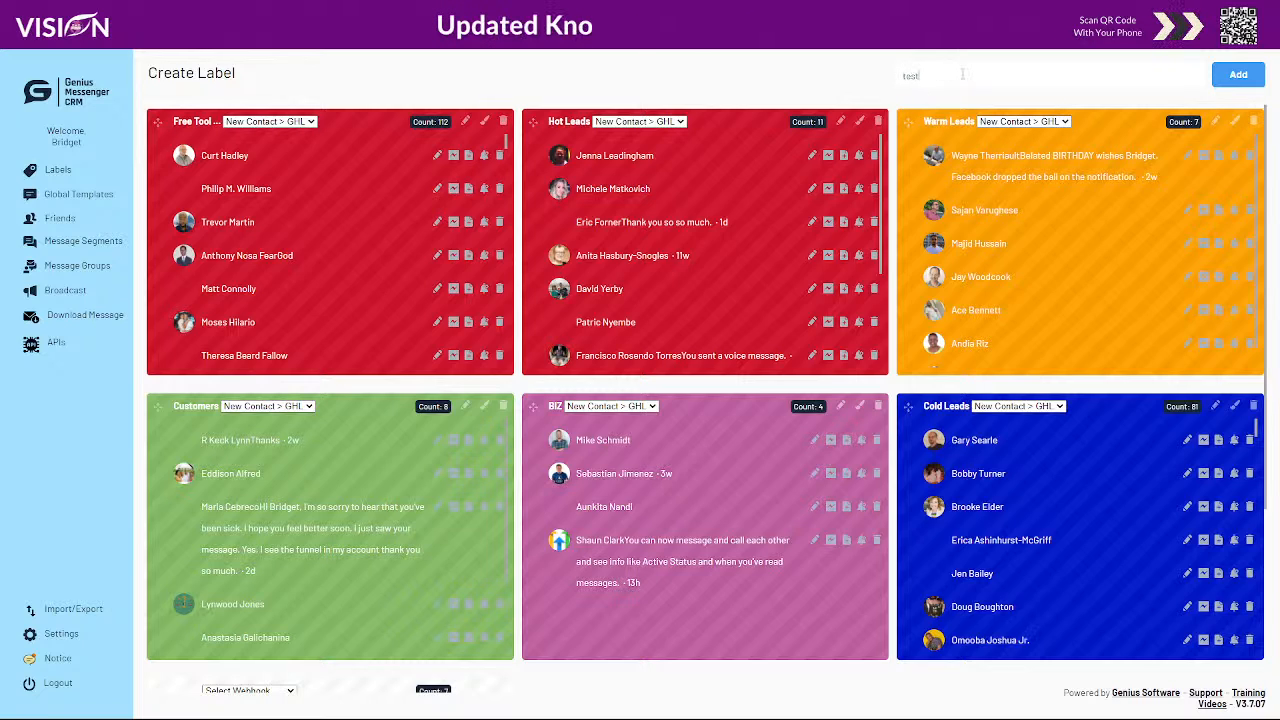
key("BackSpace")
key("BackSpace")
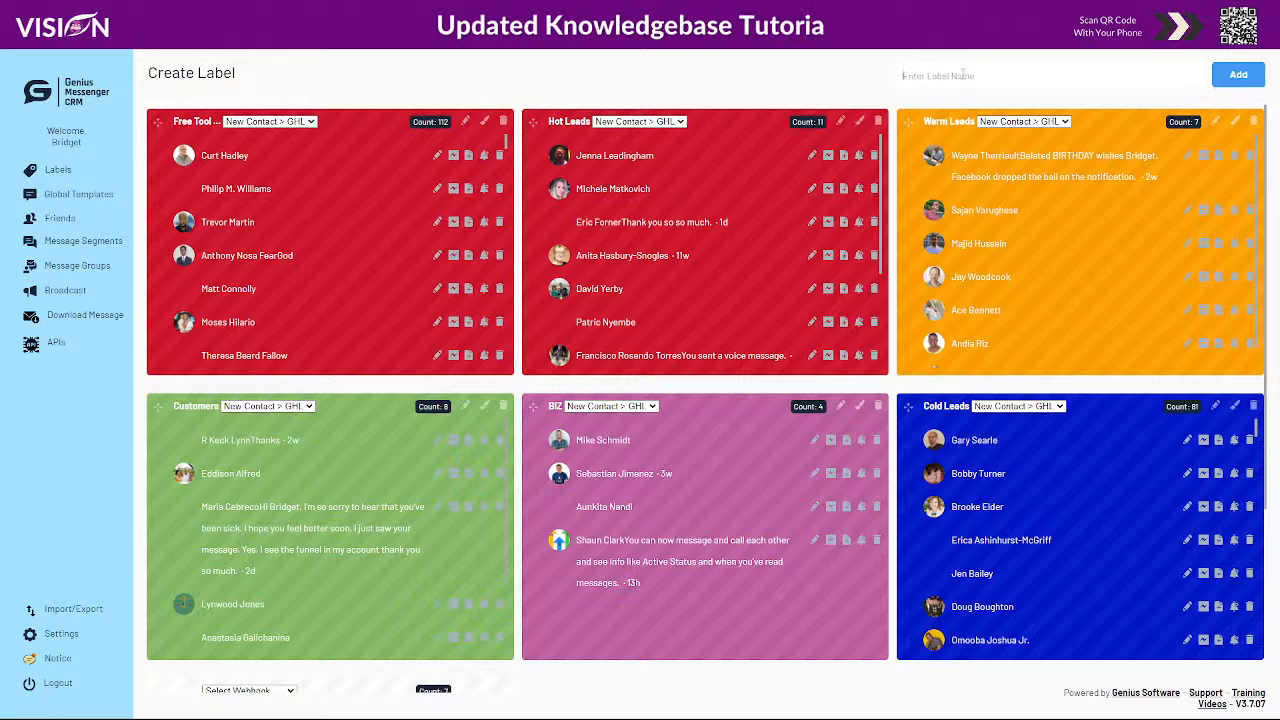
type("sapmmer")
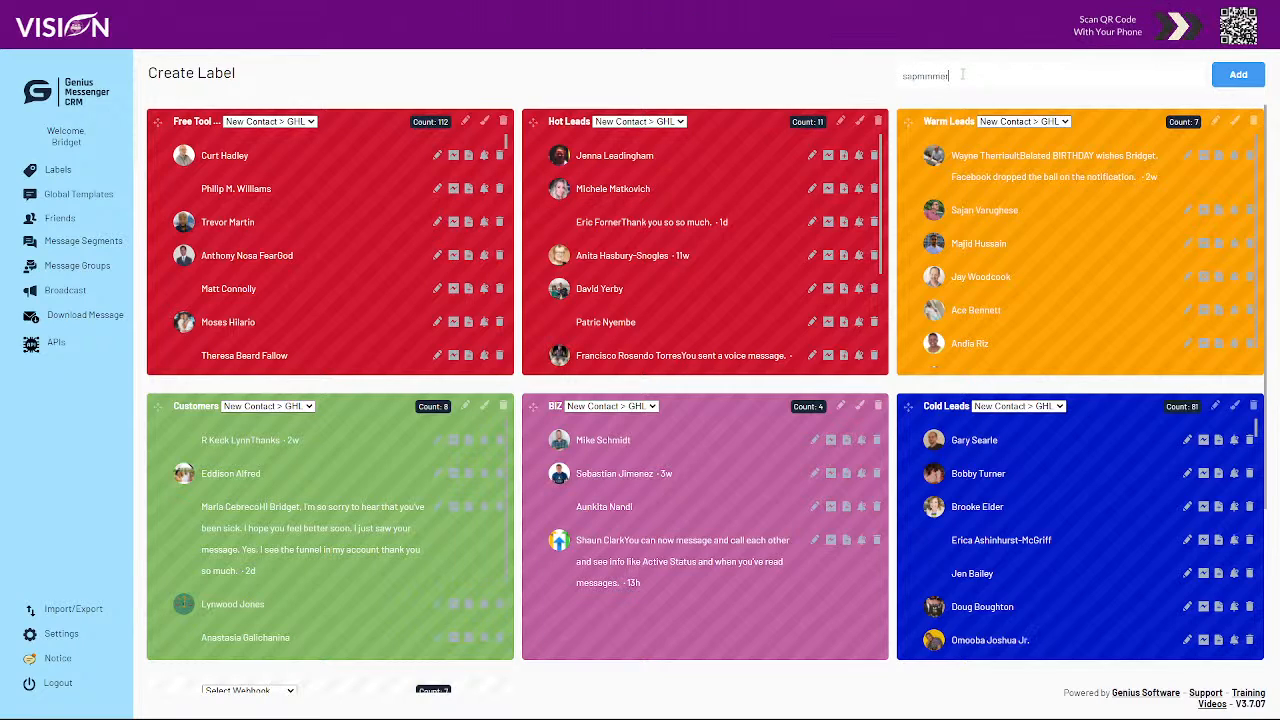
key("BackSpace")
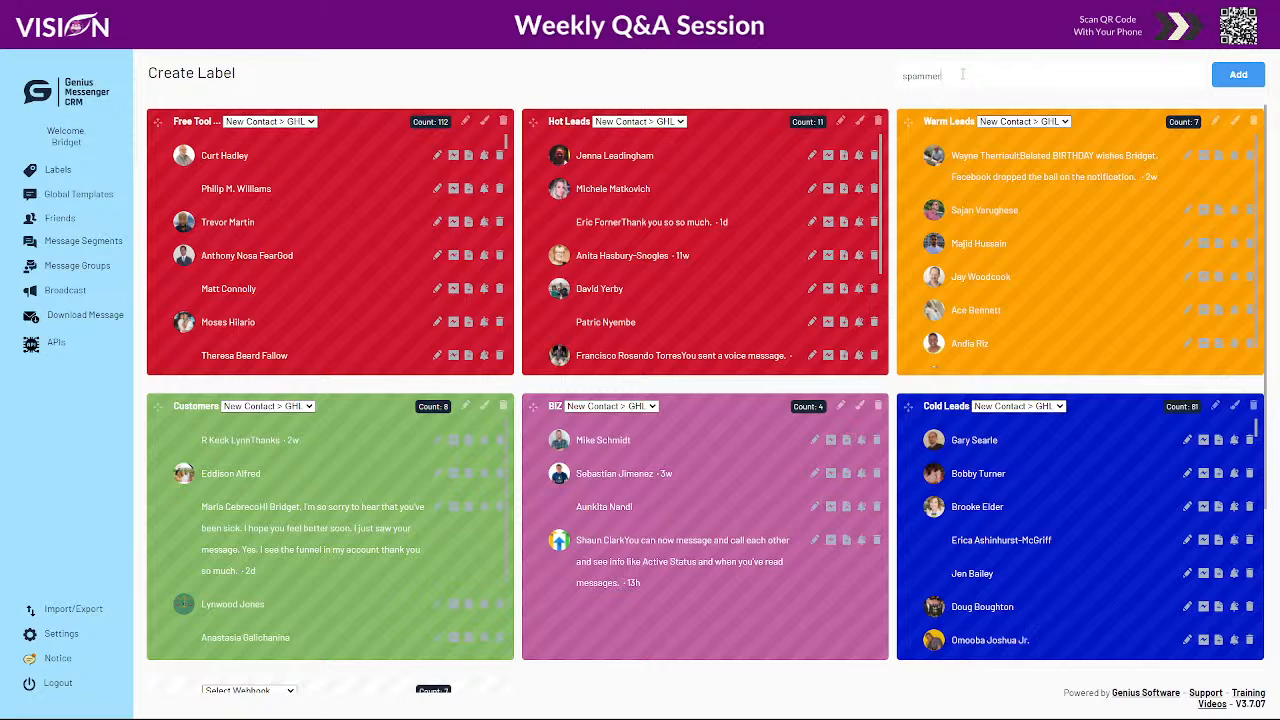
left_click(1238, 74)
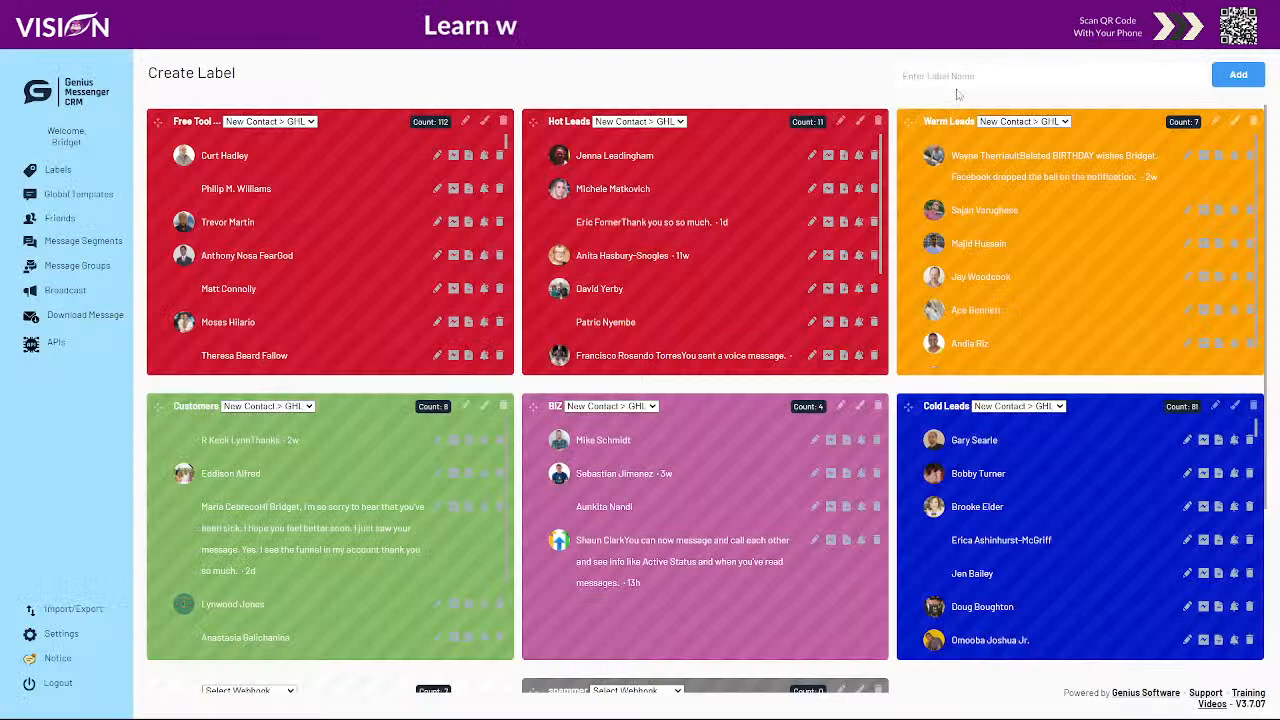
Examine the spammer label and the contacts grouped under the other labels on the board
scroll(680, 229, "down", 2)
scroll(470, 552, "down", 1)
scroll(545, 550, "down", 1)
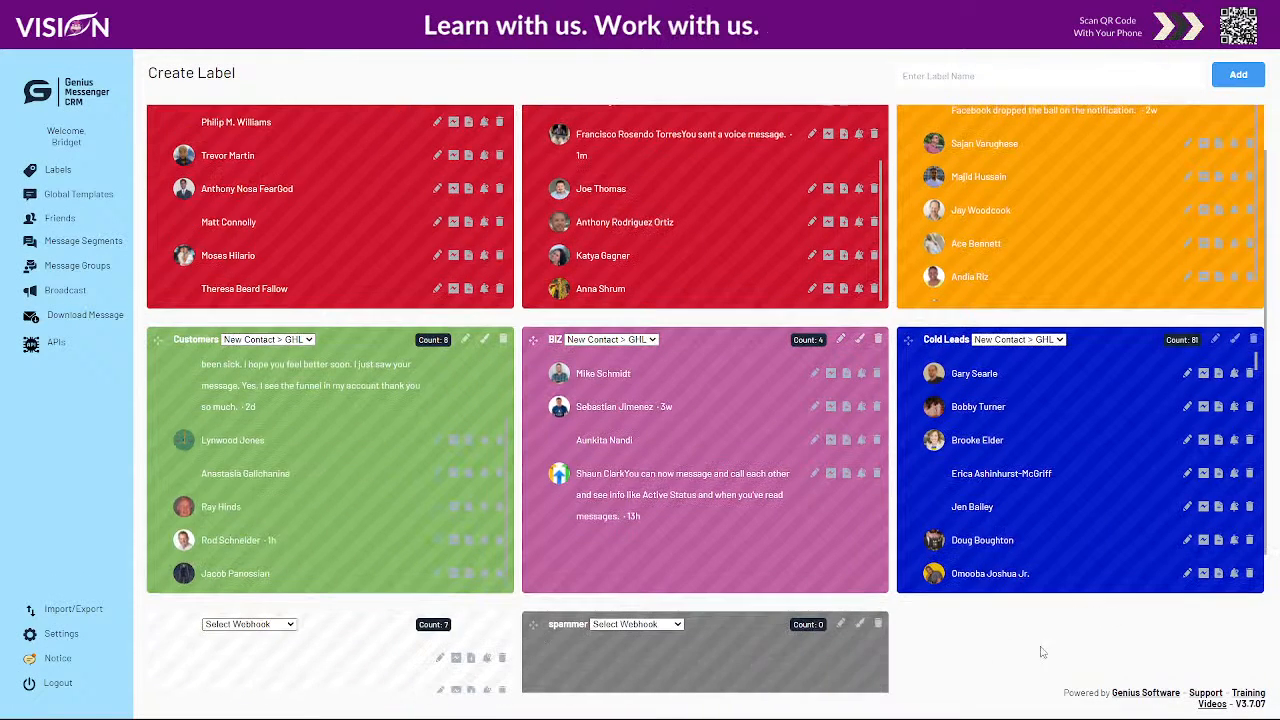
scroll(1059, 631, "down", 2)
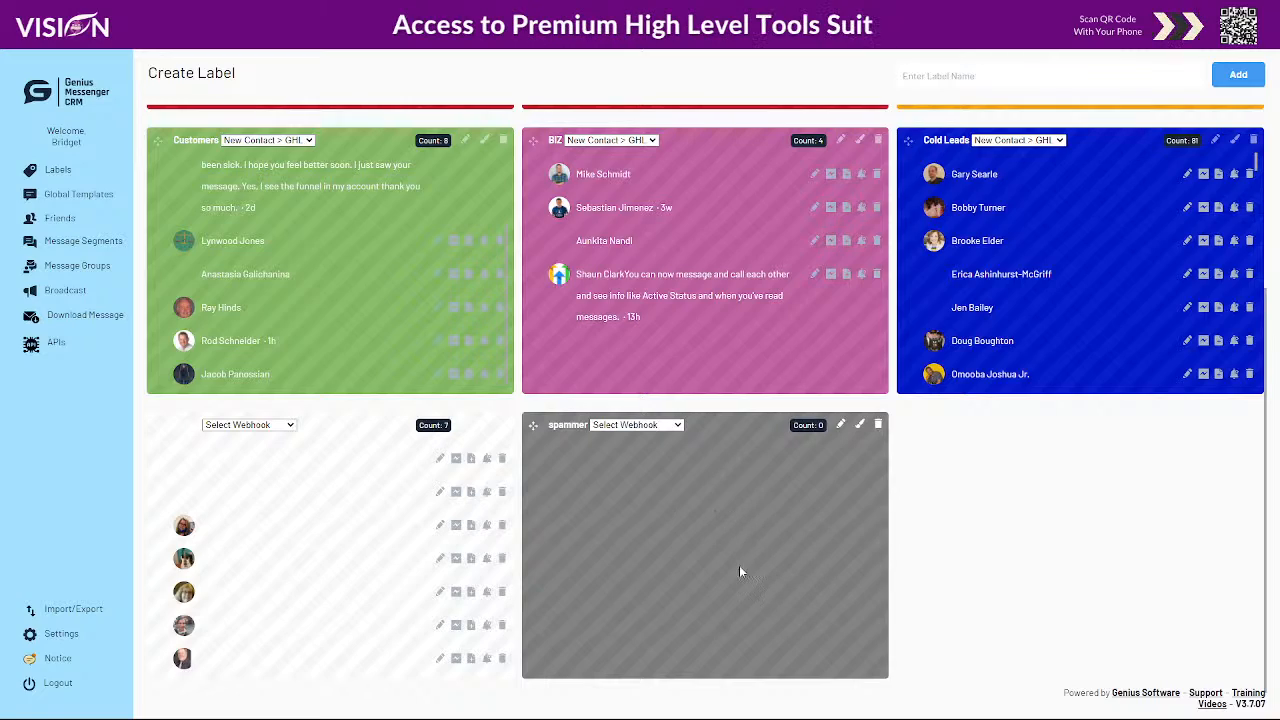
scroll(710, 555, "up", 3)
scroll(724, 588, "down", 2)
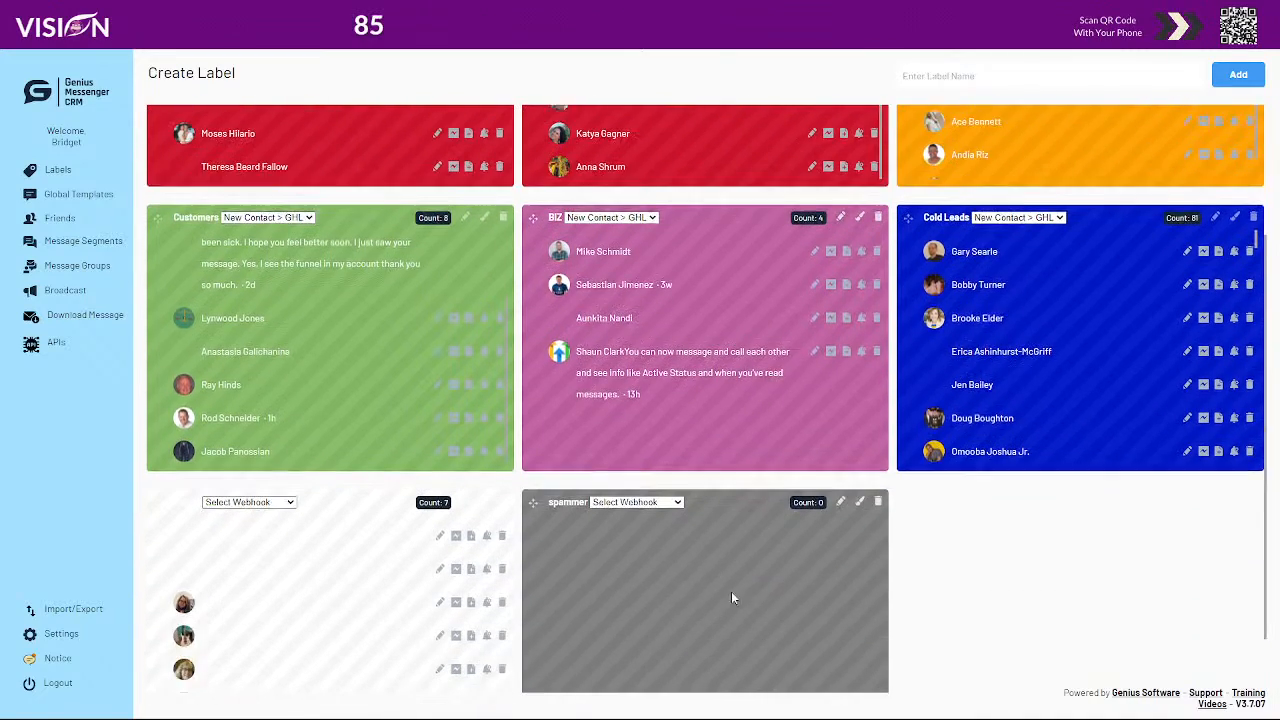
scroll(724, 598, "up", 2)
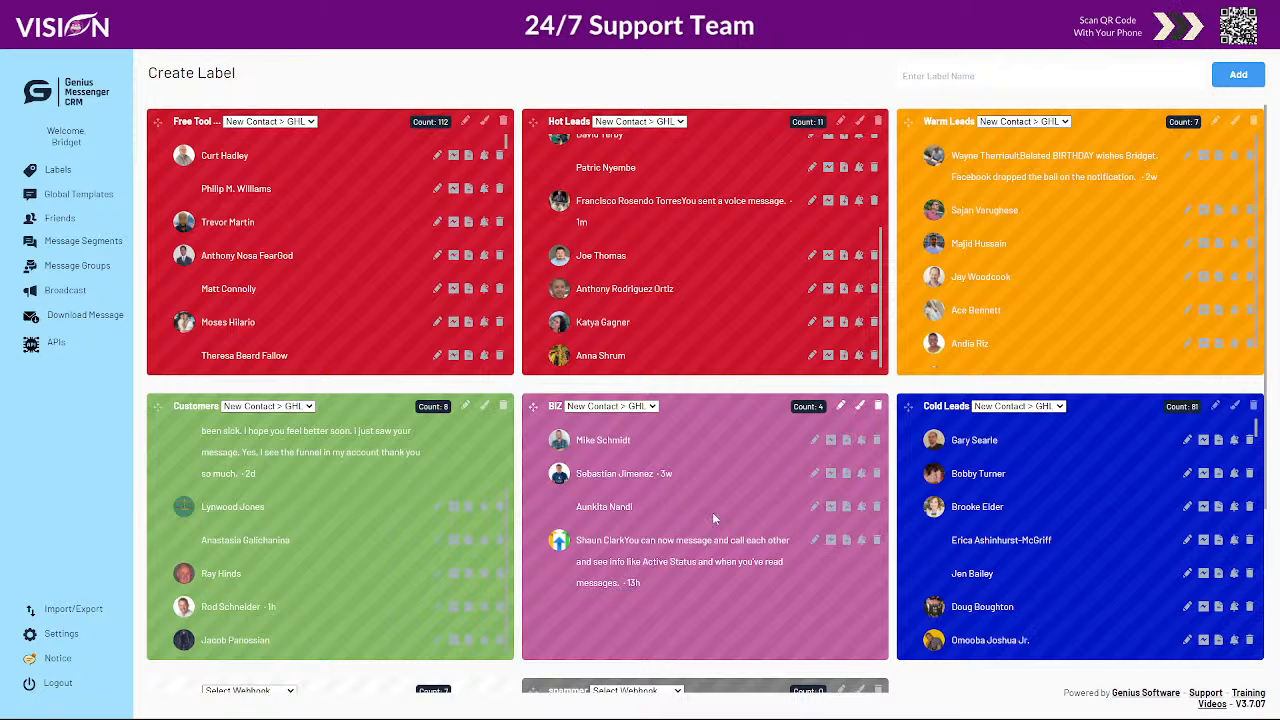
scroll(1116, 420, "down", 5)
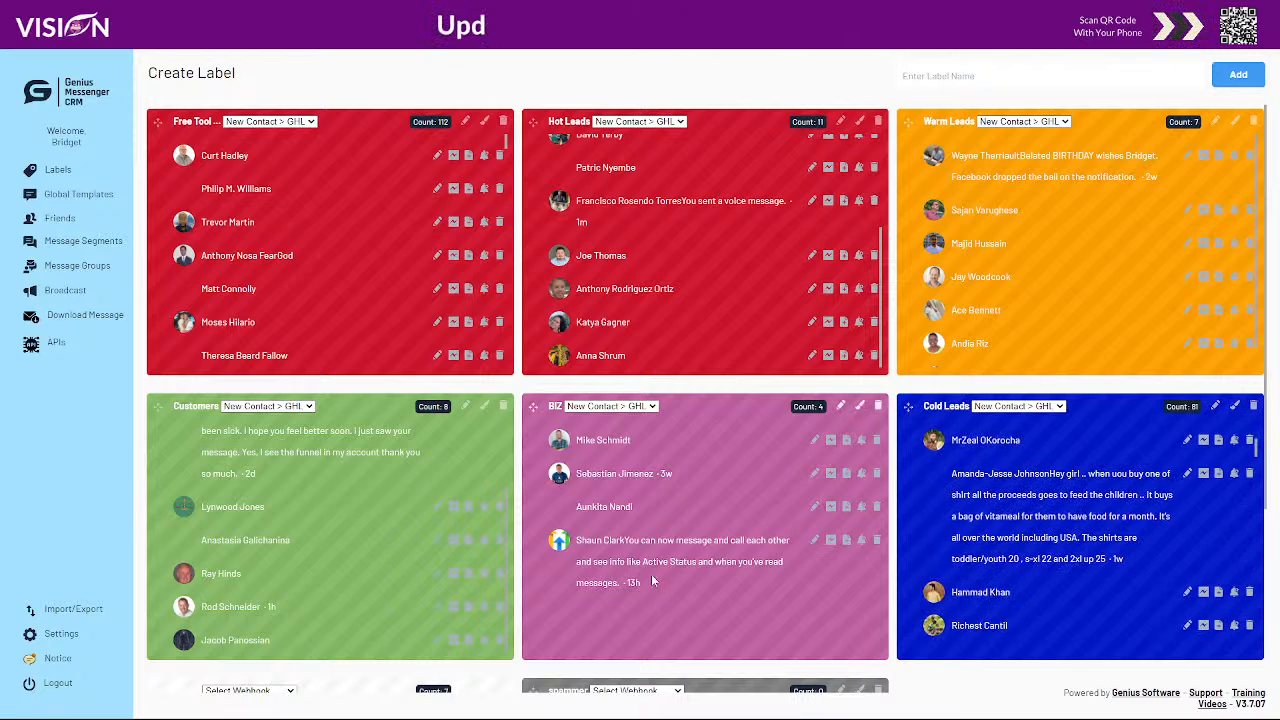
scroll(658, 576, "down", 2)
scroll(1045, 476, "up", 3)
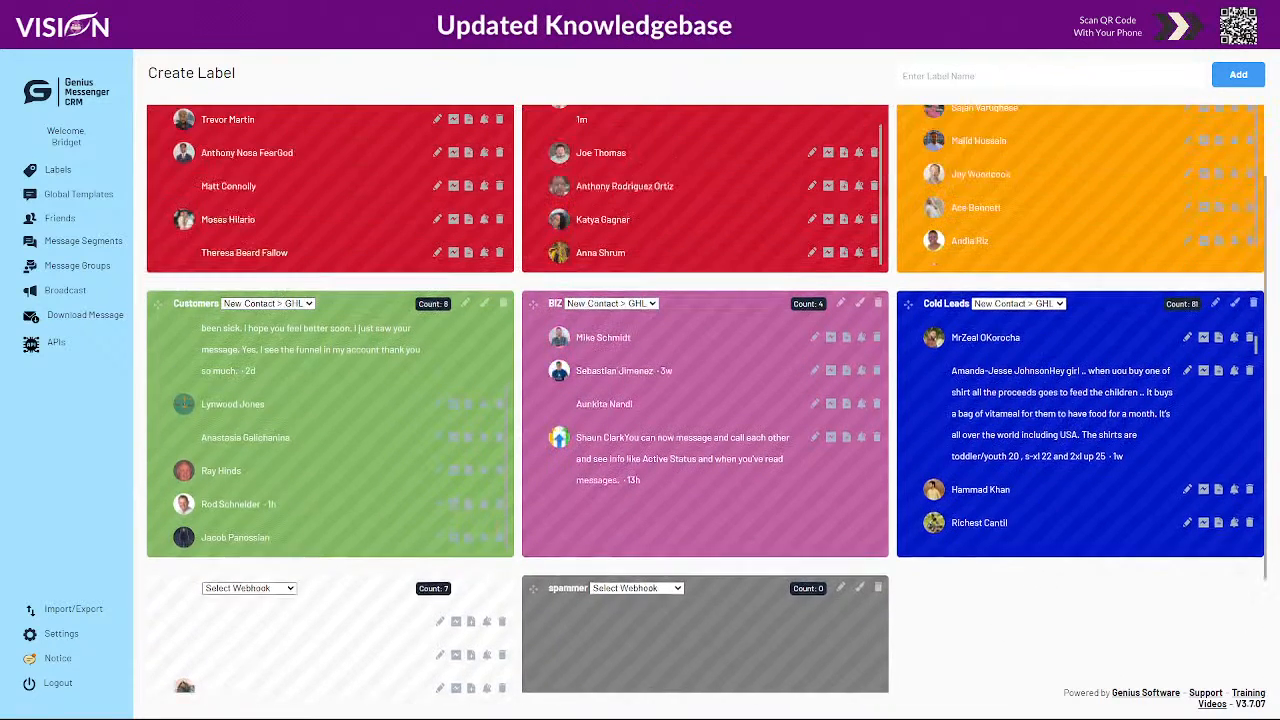
scroll(1090, 514, "up", 3)
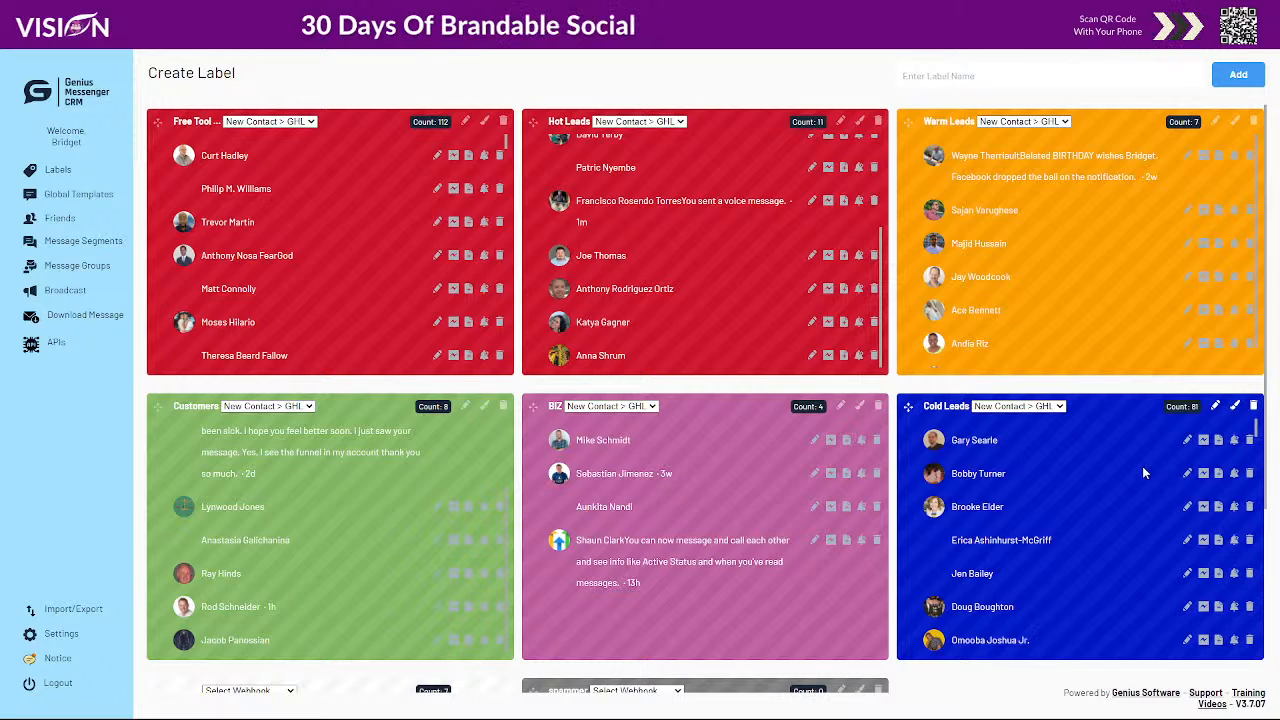
View the saved global message templates and return to the friends list
left_click(63, 196)
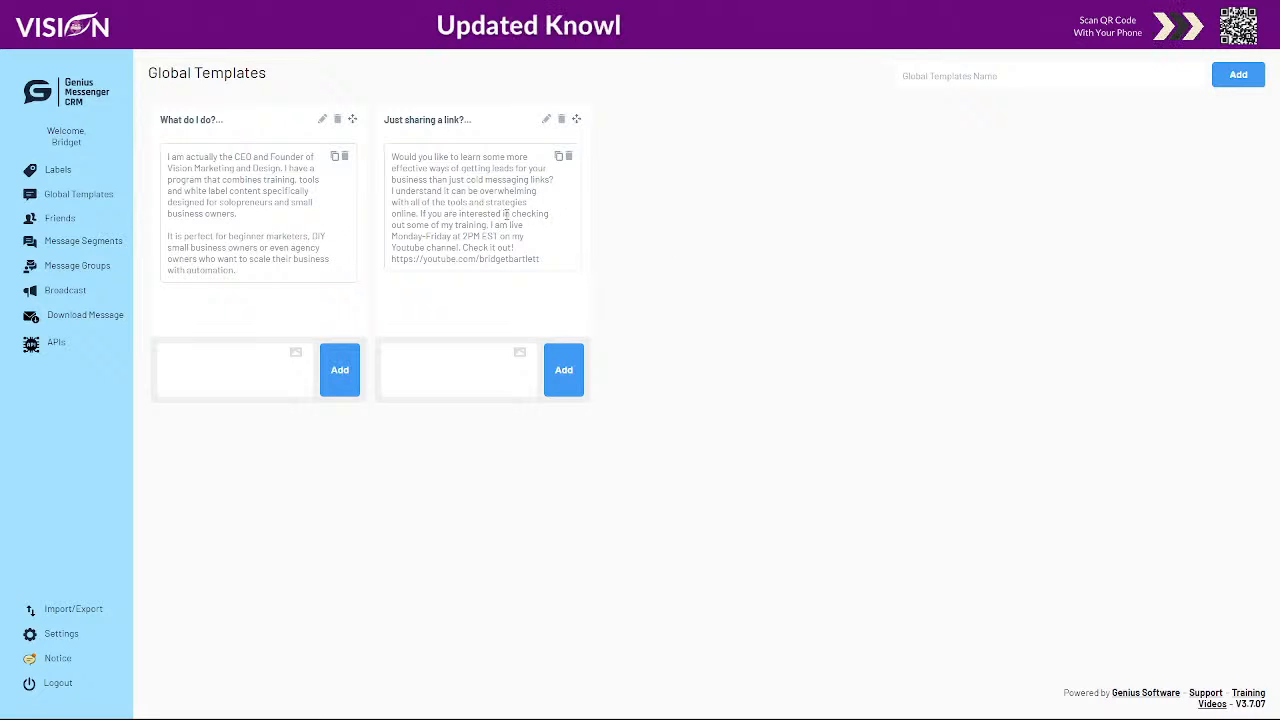
left_click(68, 218)
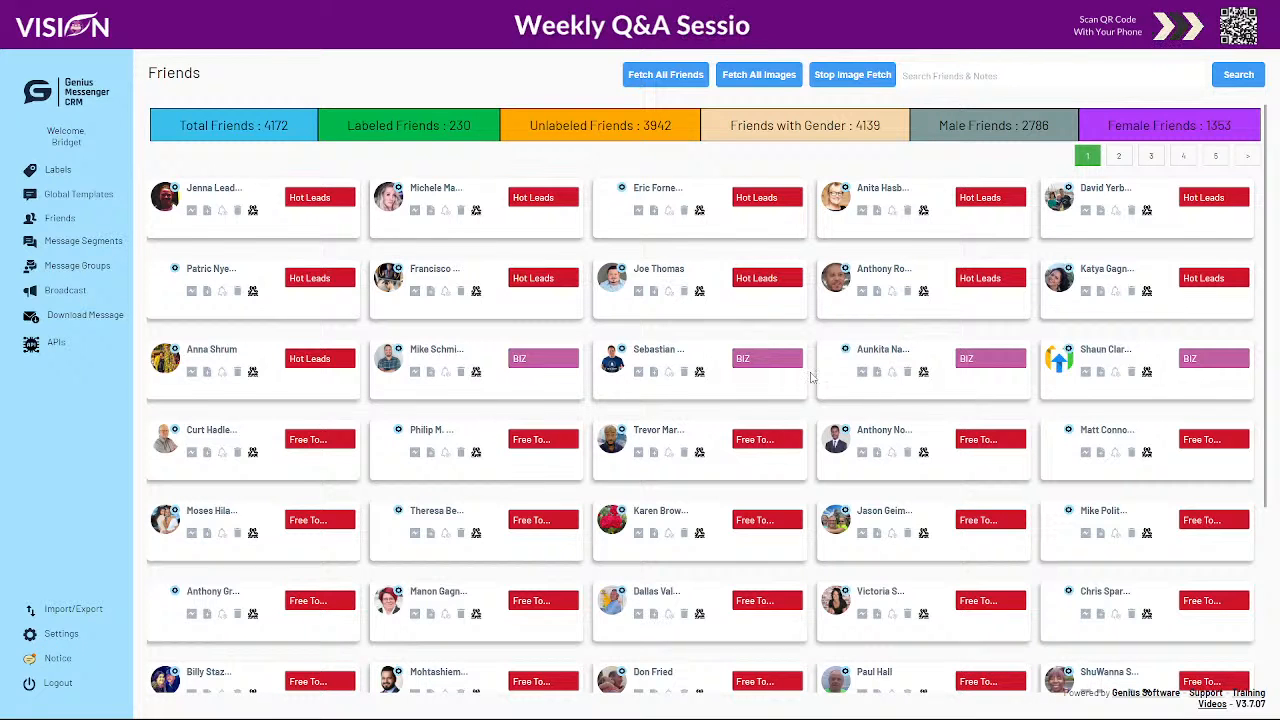
Look through the labeled contacts in the friends list and open the message segments
scroll(776, 463, "down", 3)
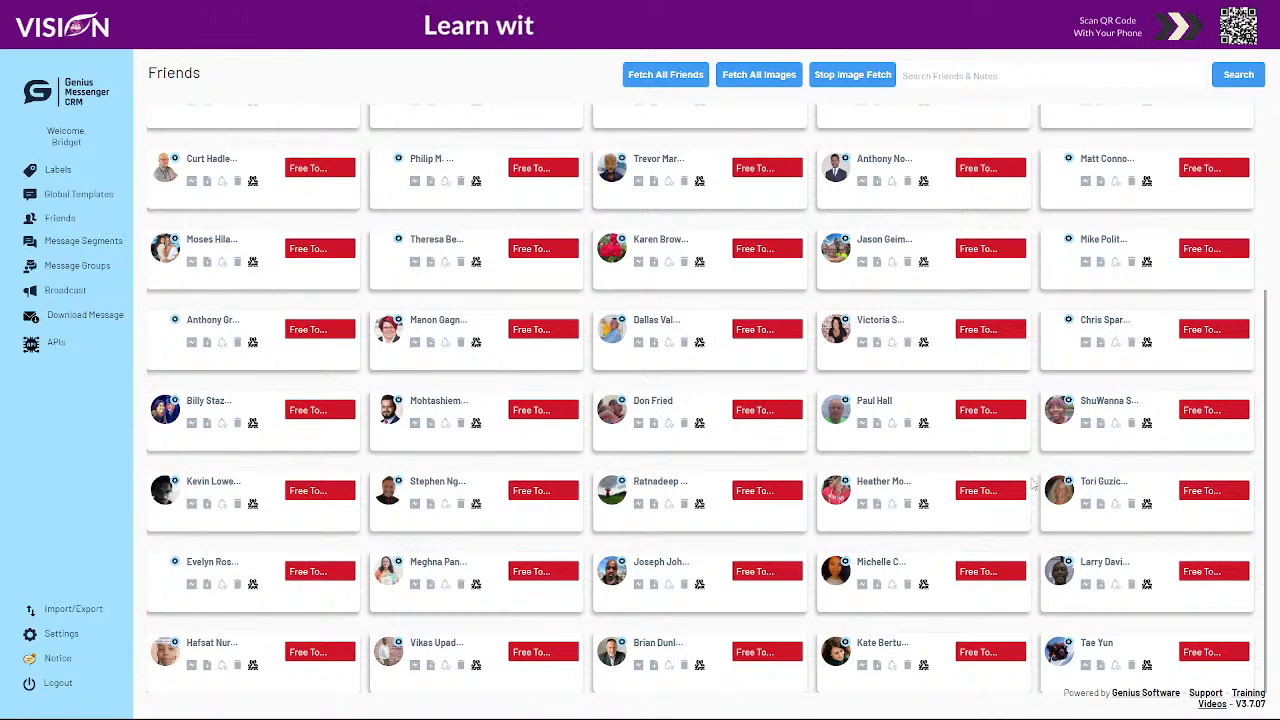
scroll(955, 478, "up", 3)
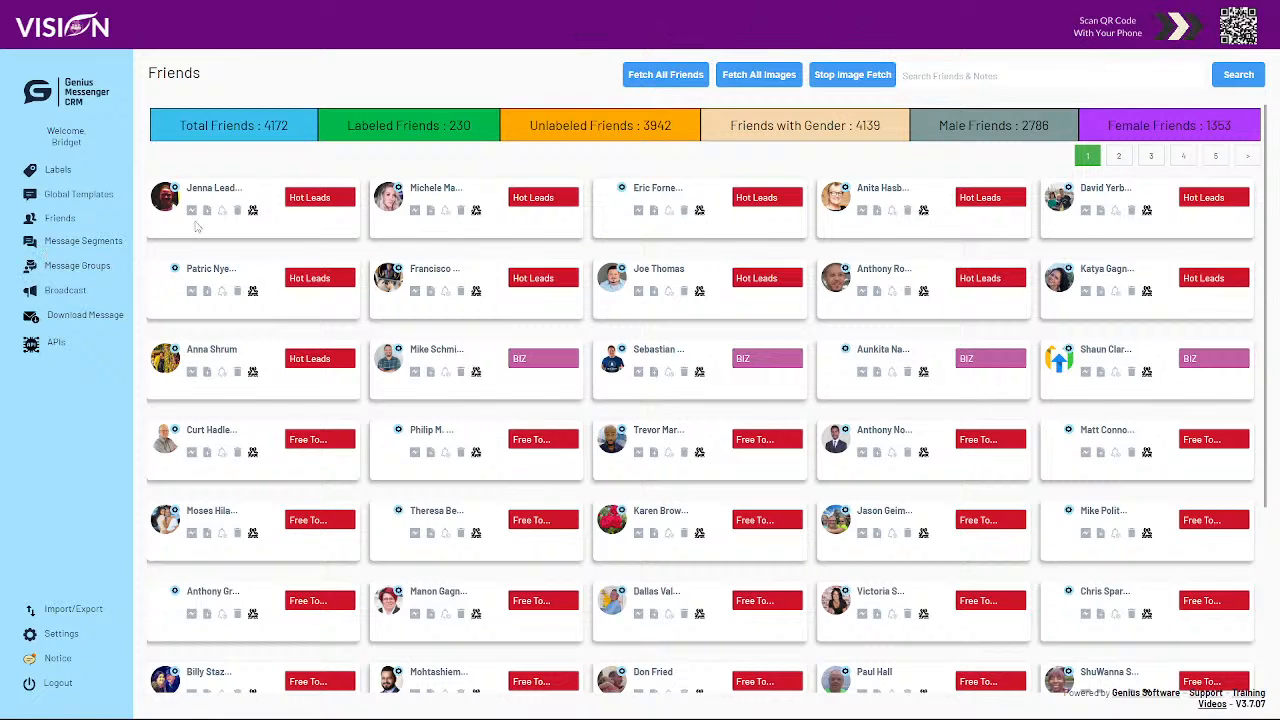
left_click(78, 245)
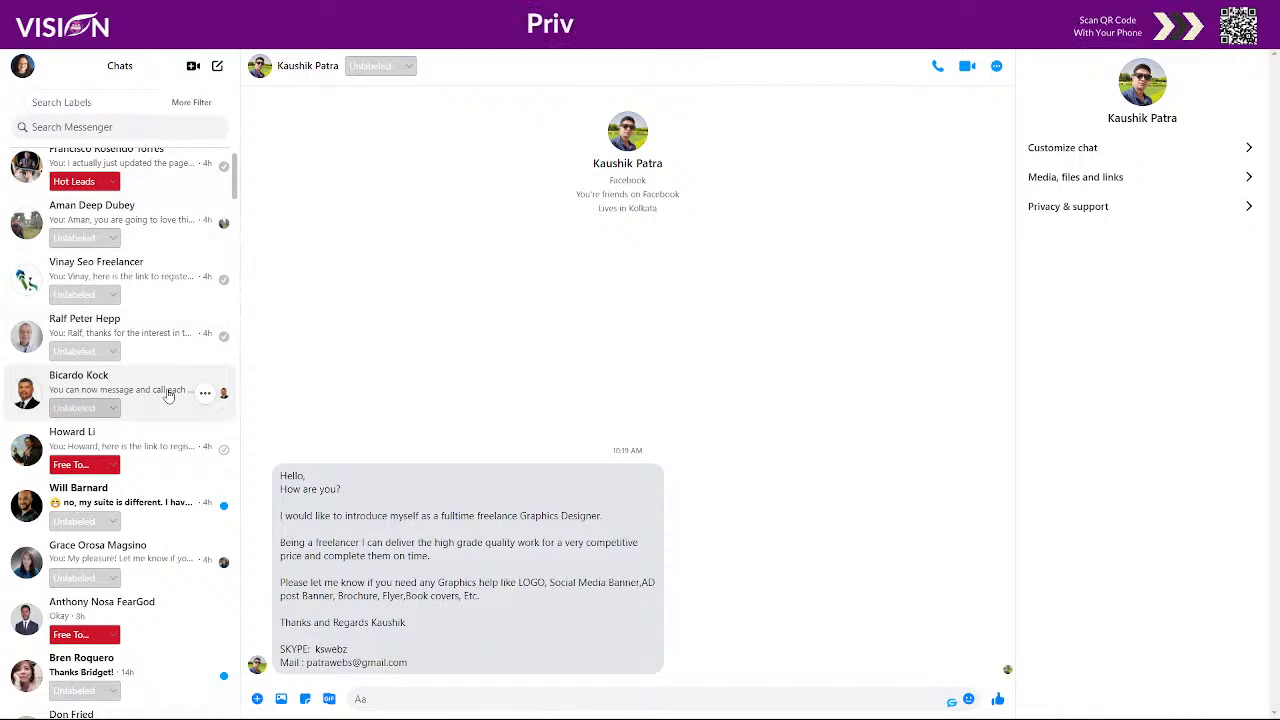
Browse the labeled and unlabeled conversations in the Messenger chat list
scroll(160, 370, "down", 1)
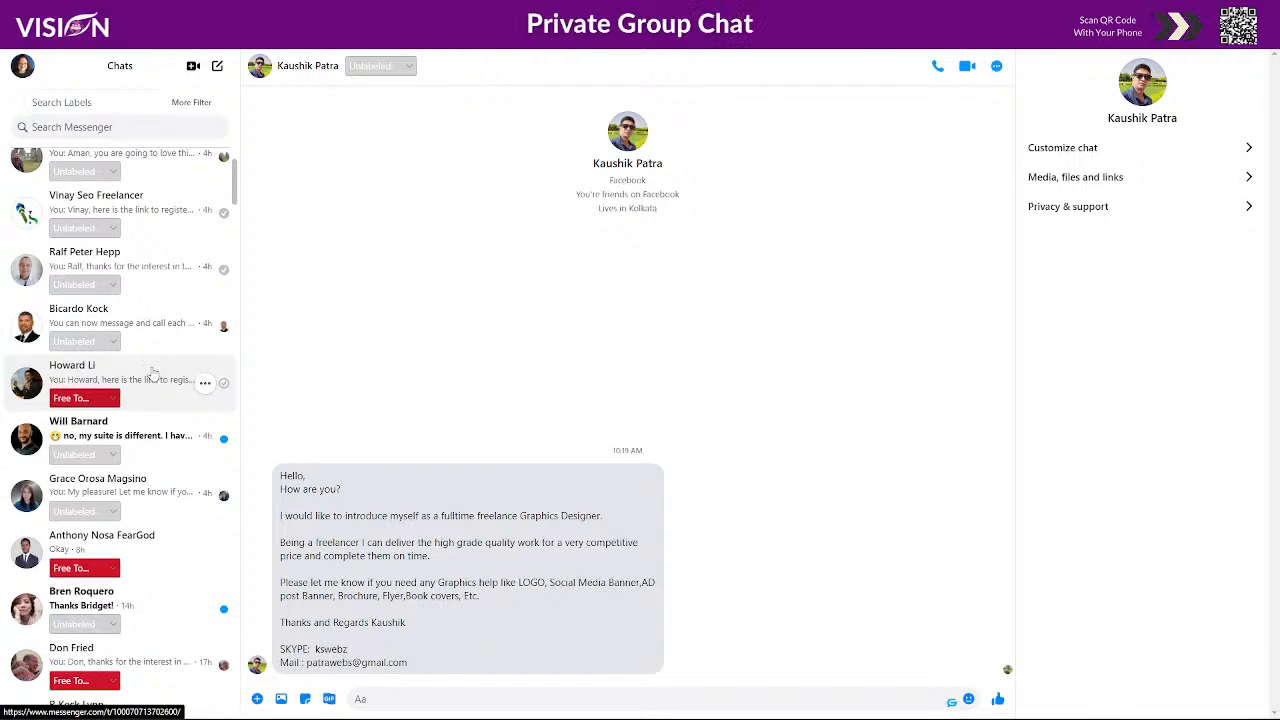
scroll(160, 370, "down", 1)
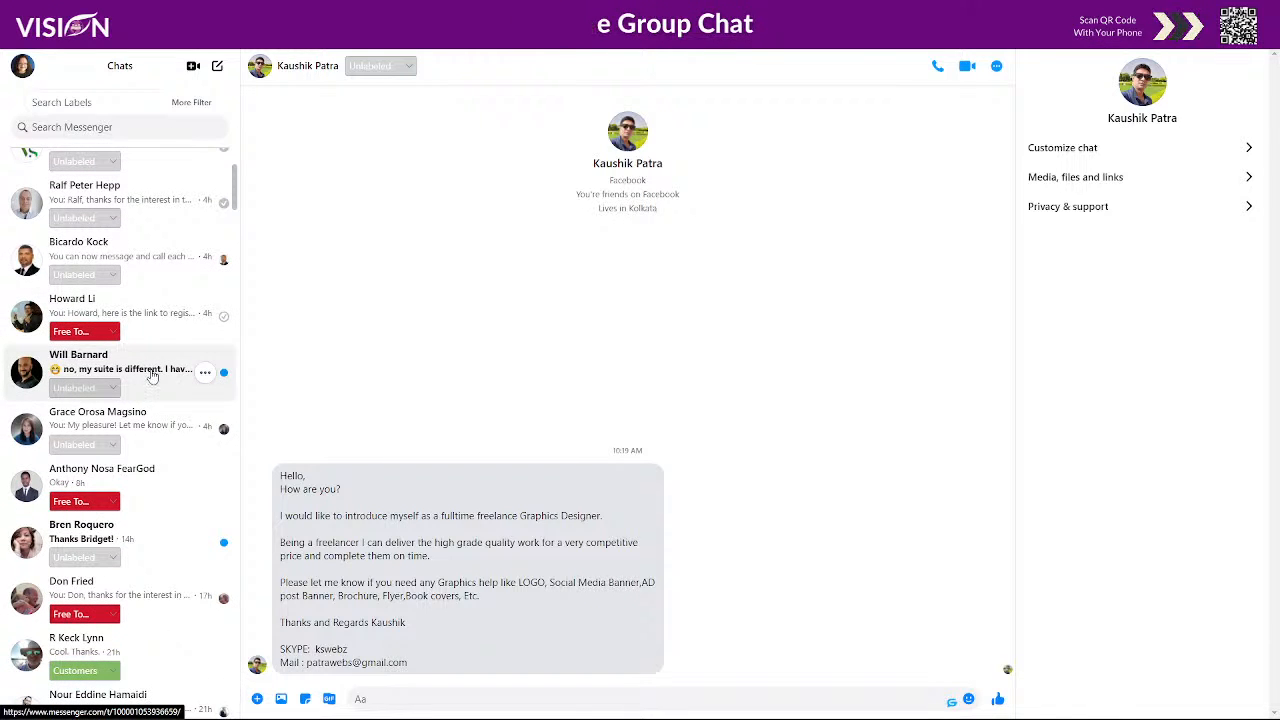
scroll(149, 375, "up", 2)
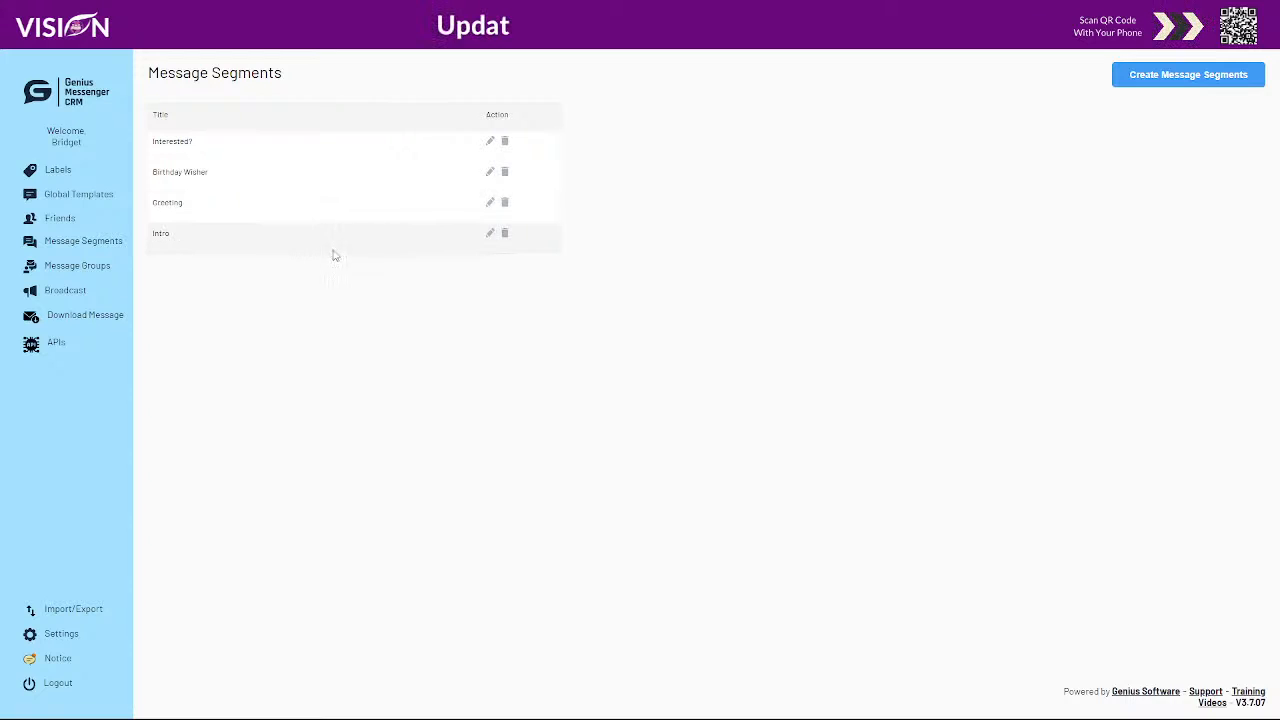
Examine the message variations saved in the Intro and Greeting message segments, closing each without changes
left_click(491, 236)
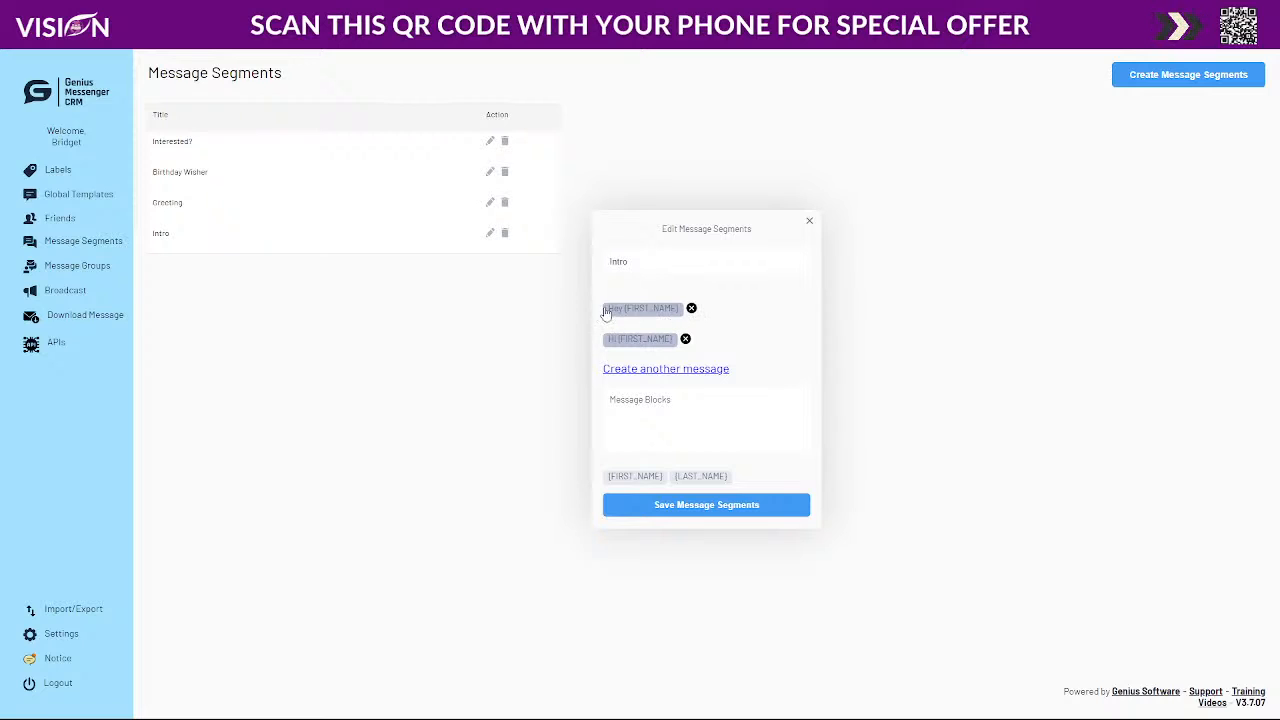
left_click(810, 223)
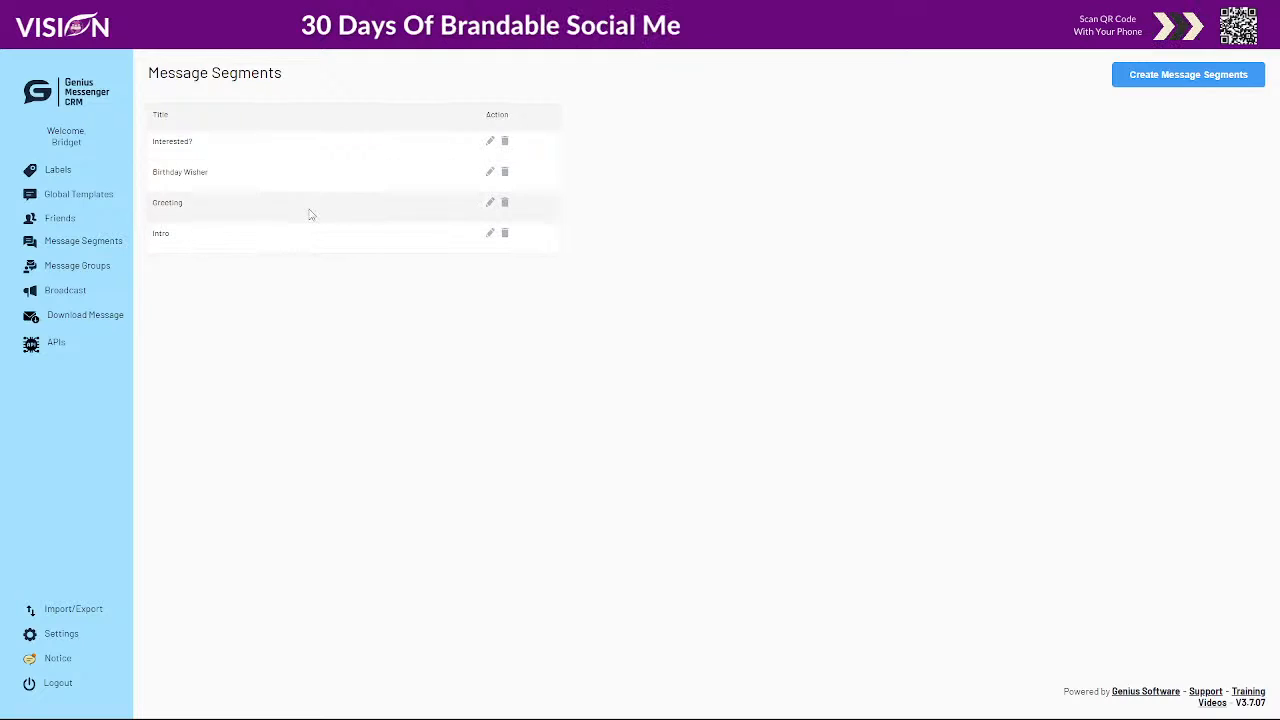
left_click(490, 233)
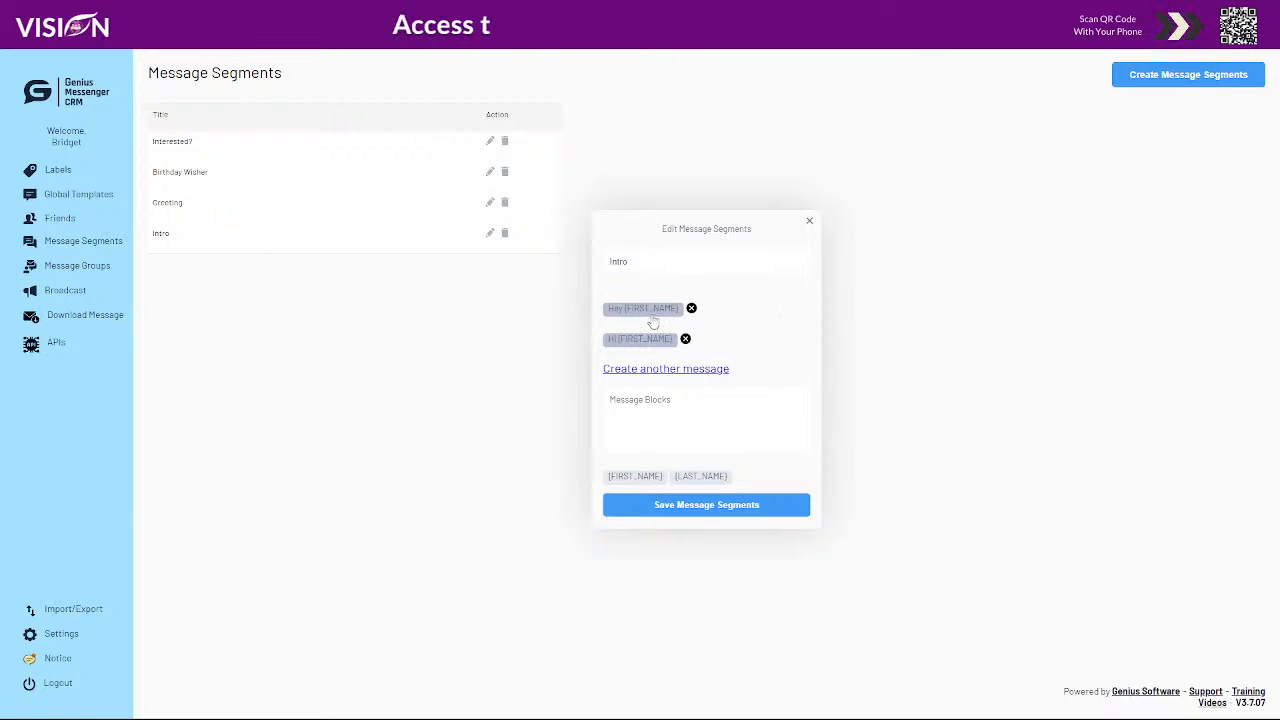
left_click(809, 221)
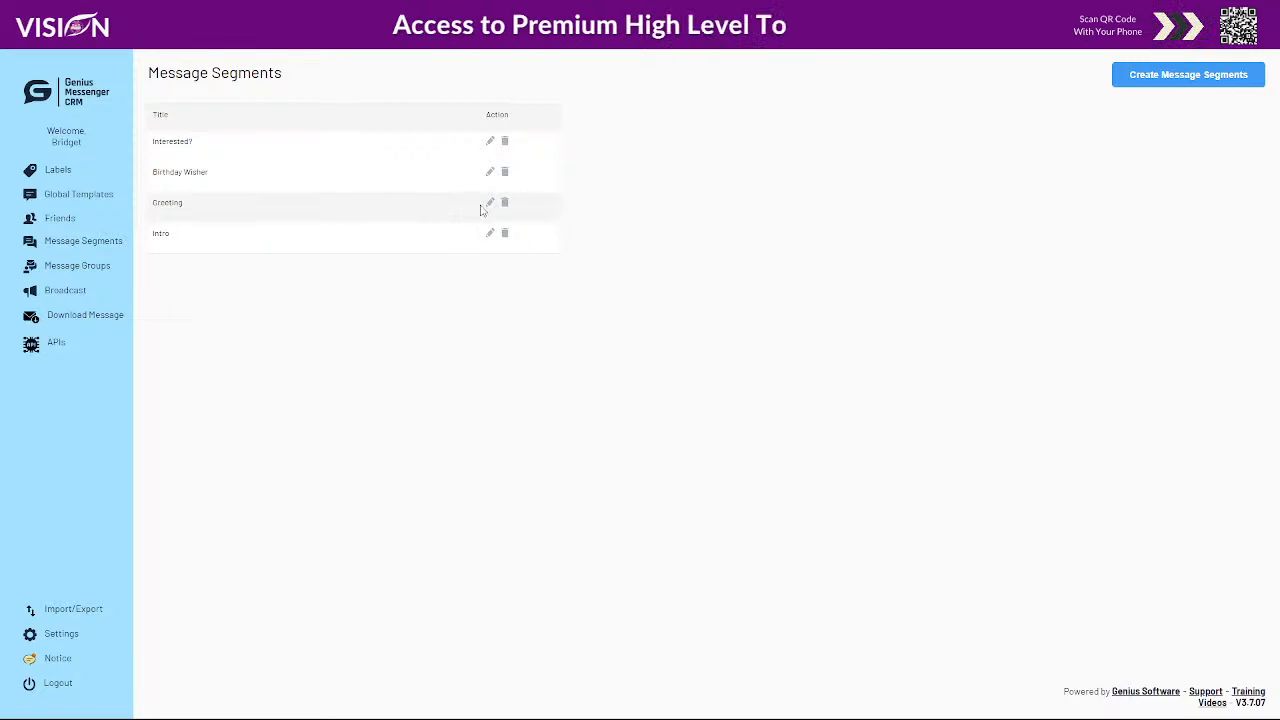
left_click(490, 205)
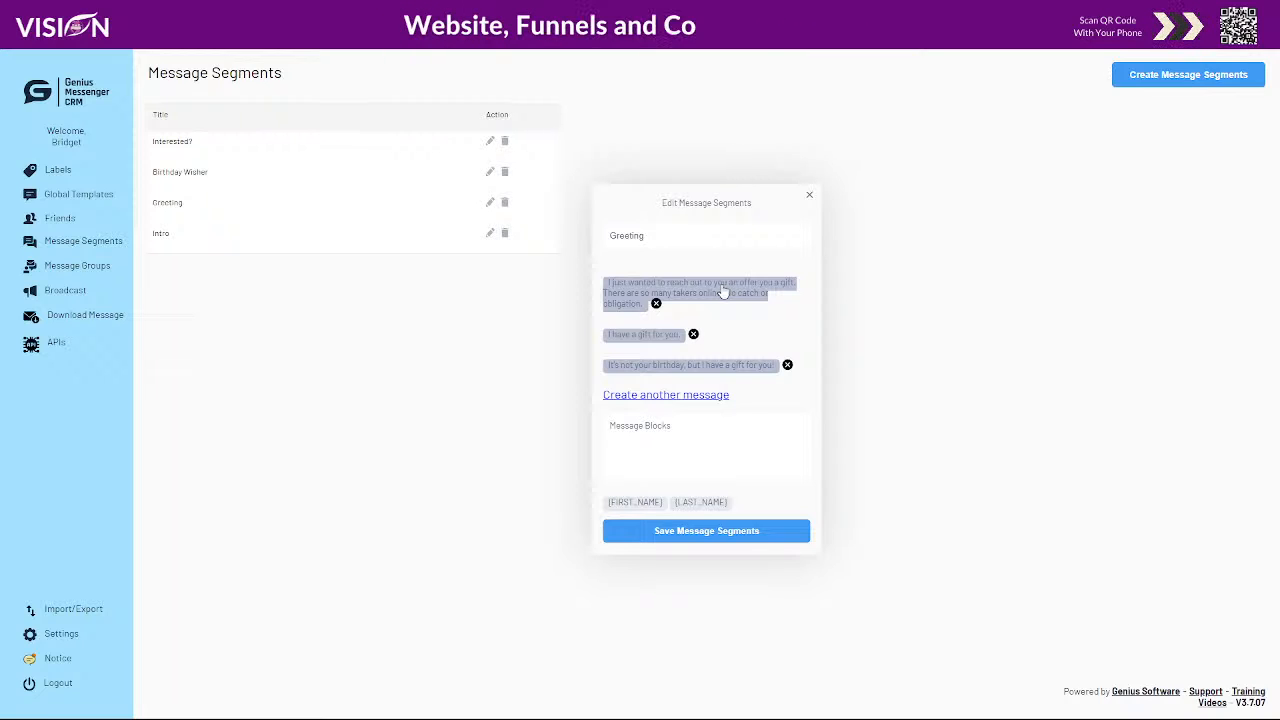
left_click(809, 197)
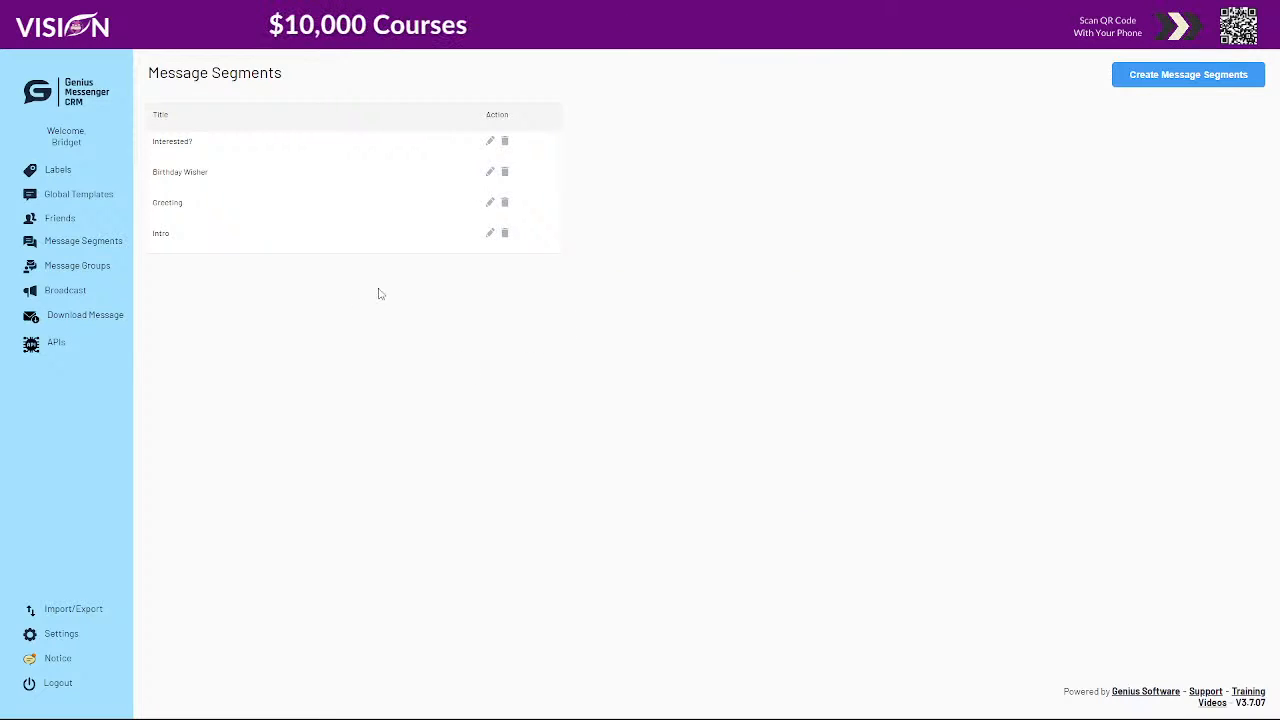
Read through the message variations in the Birthday Wisher message segment and close it
left_click(491, 174)
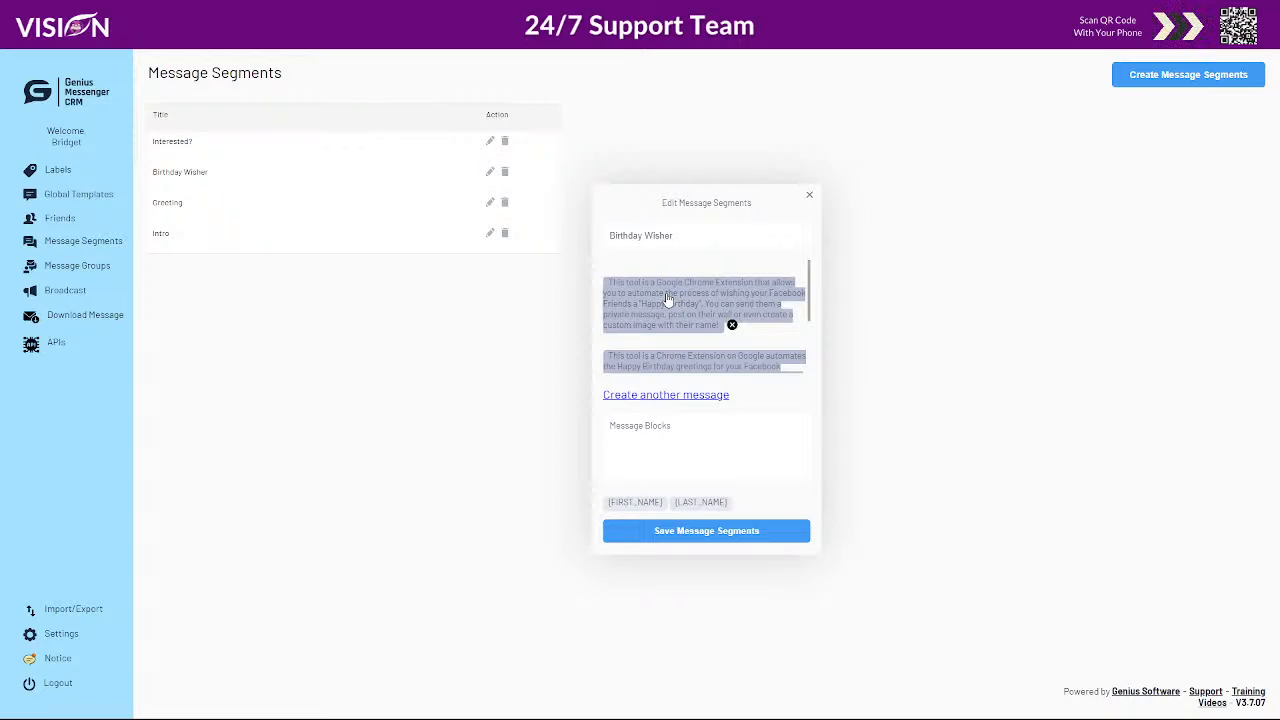
scroll(668, 300, "down", 1)
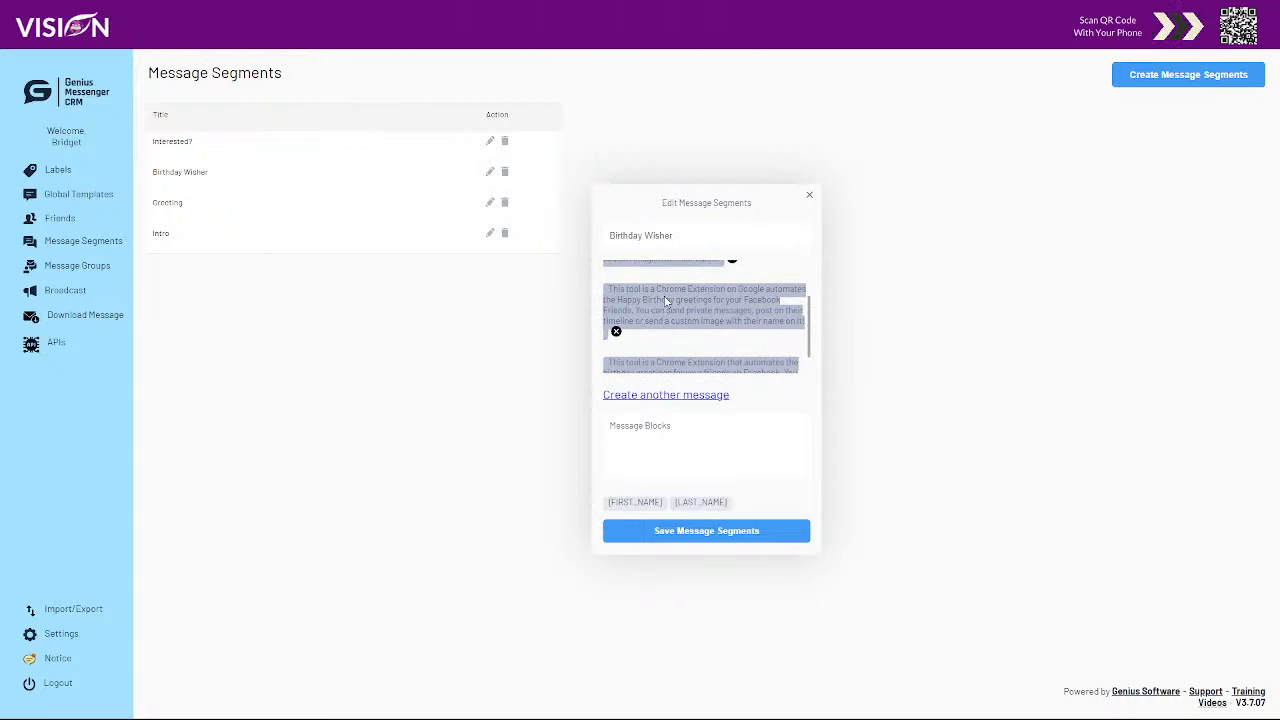
scroll(690, 310, "up", 1)
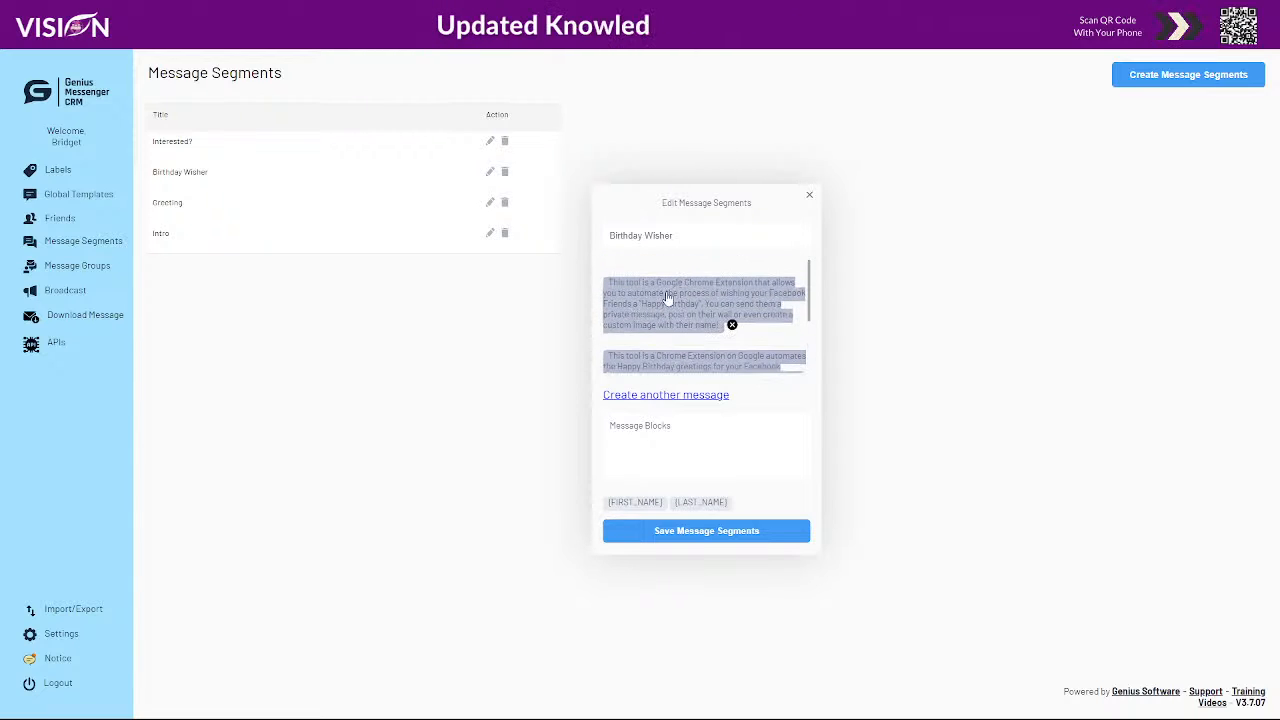
scroll(706, 341, "down", 1)
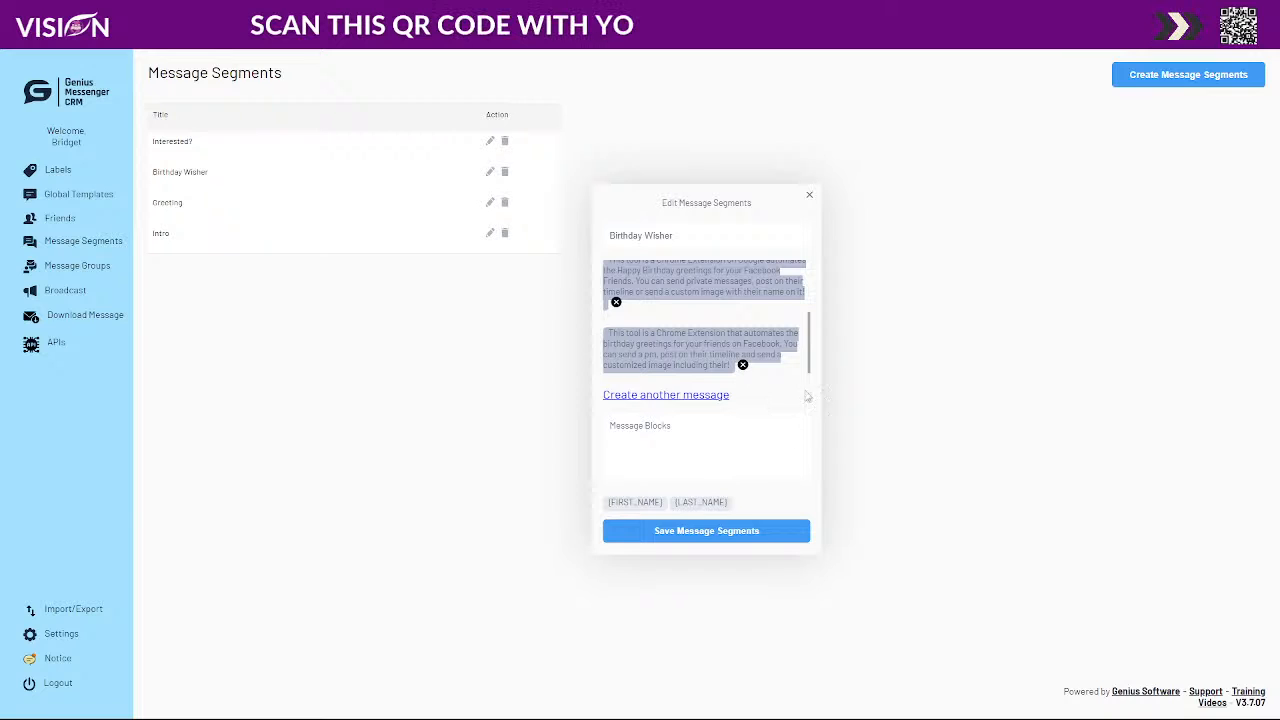
left_click(809, 196)
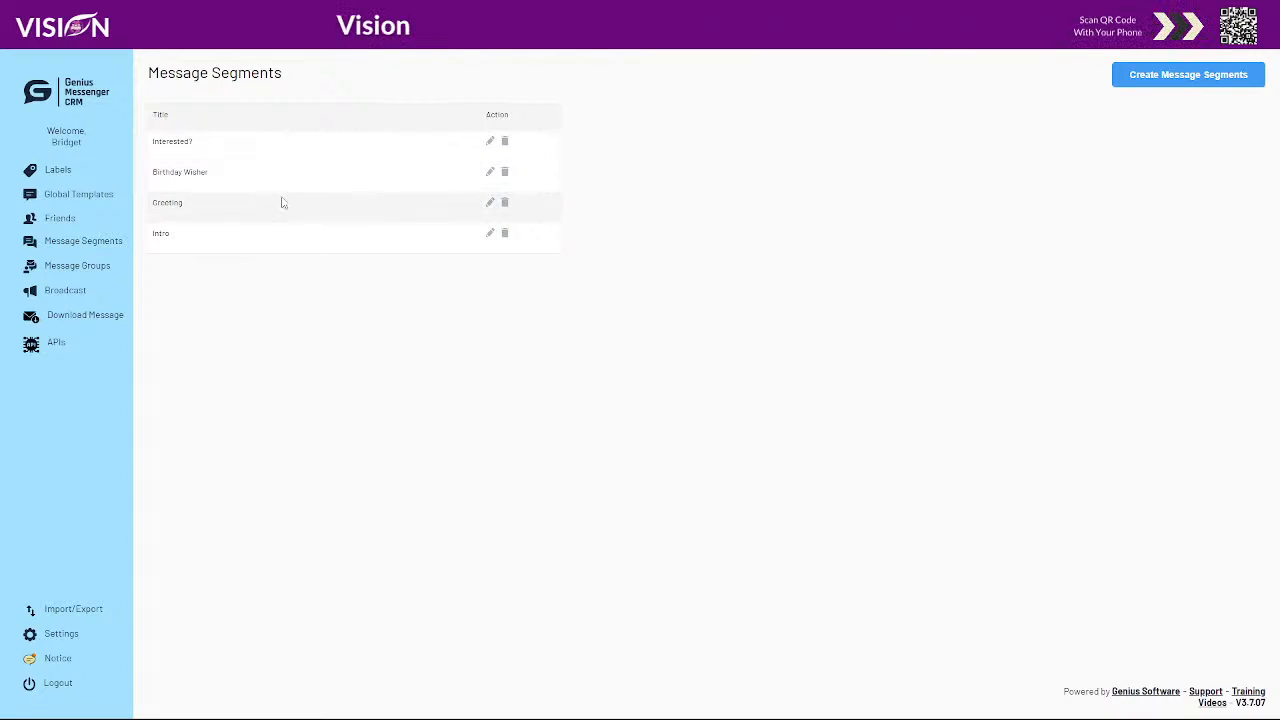
Review the Birthday Day Wisher message group and the message segments available to insert into it
left_click(72, 267)
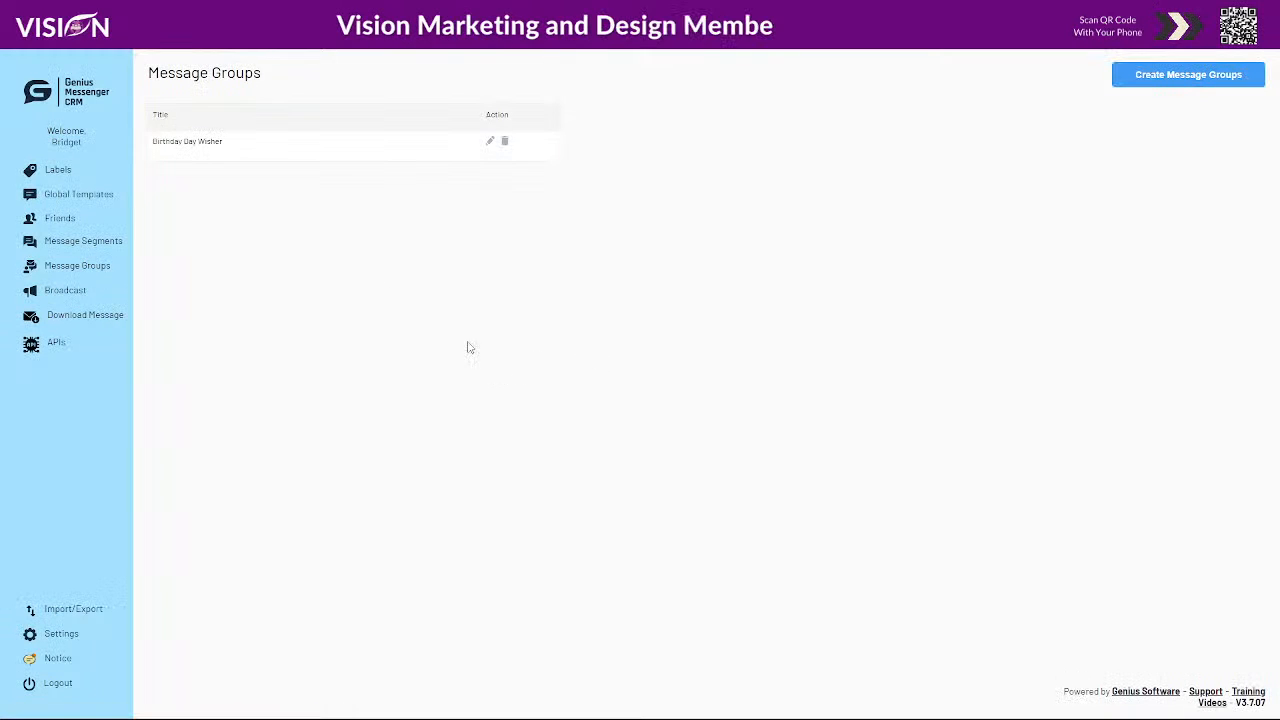
left_click(490, 141)
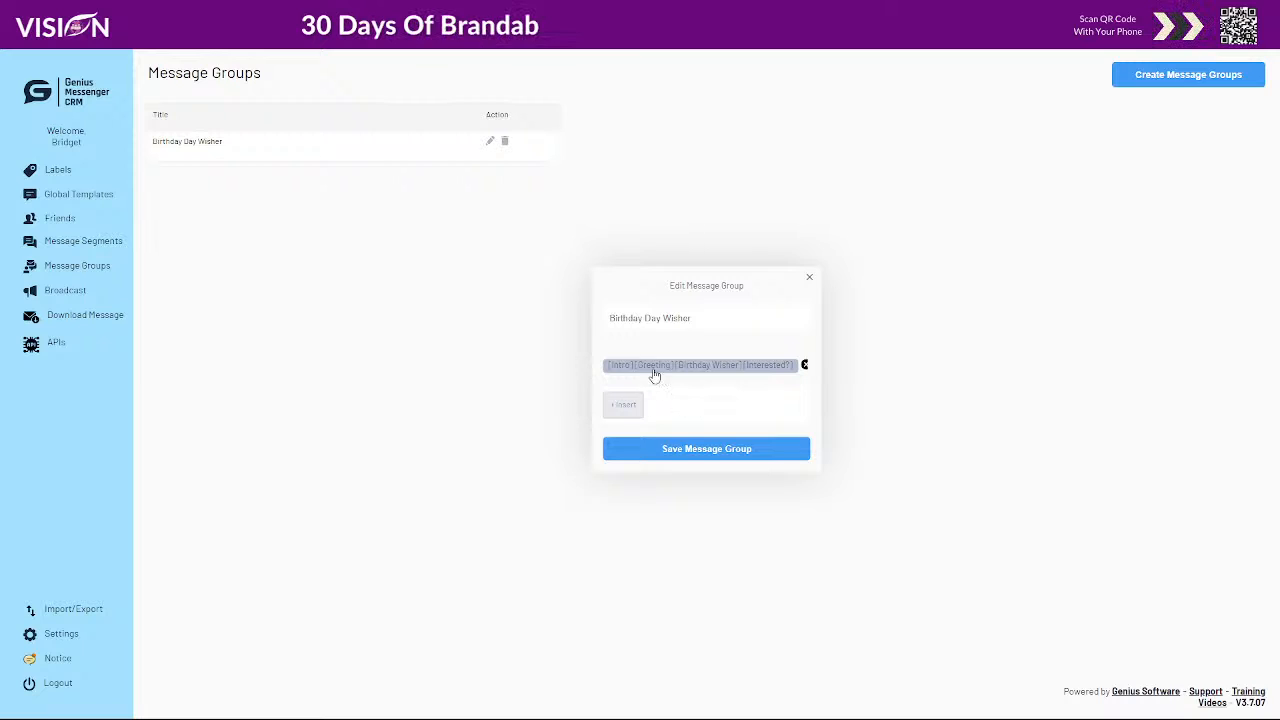
left_click(623, 405)
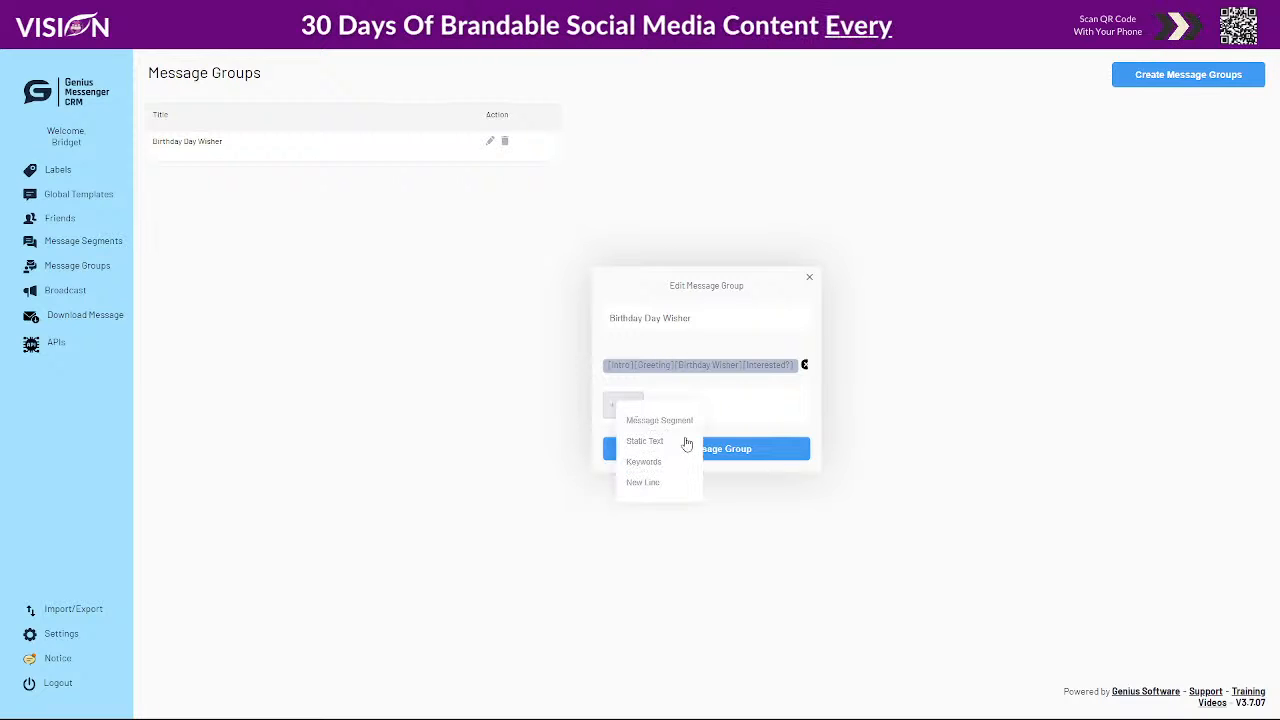
left_click(658, 421)
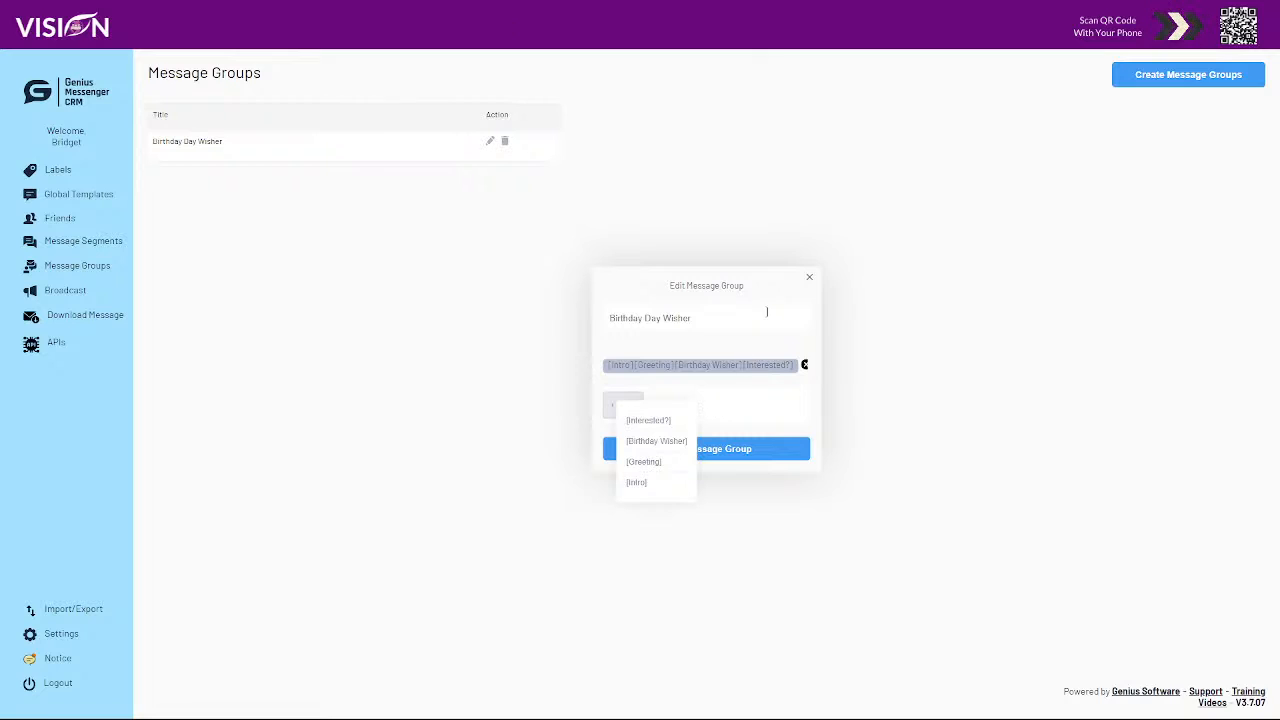
left_click(810, 281)
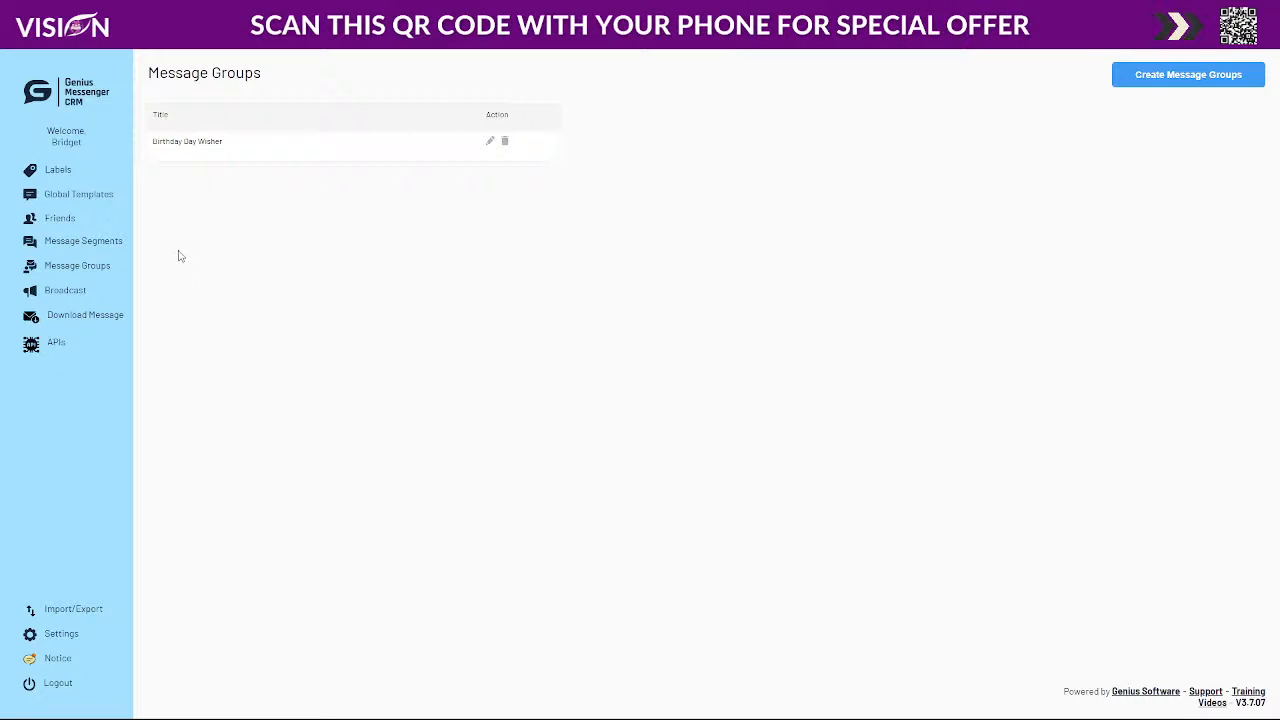
Go to the broadcasts and start creating a new one
left_click(66, 290)
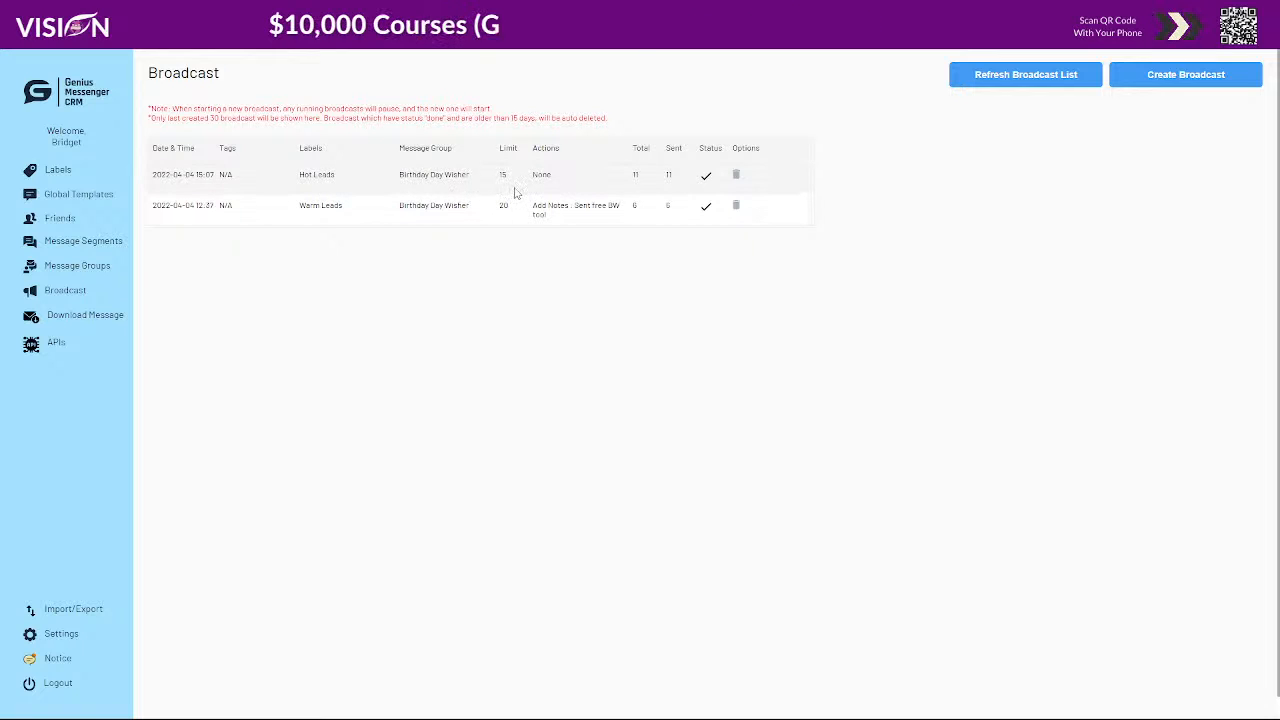
left_click(1176, 78)
Try targeting the broadcast by tags, choosing the birthday wisher tag and switching it to Go High Level
left_click(648, 284)
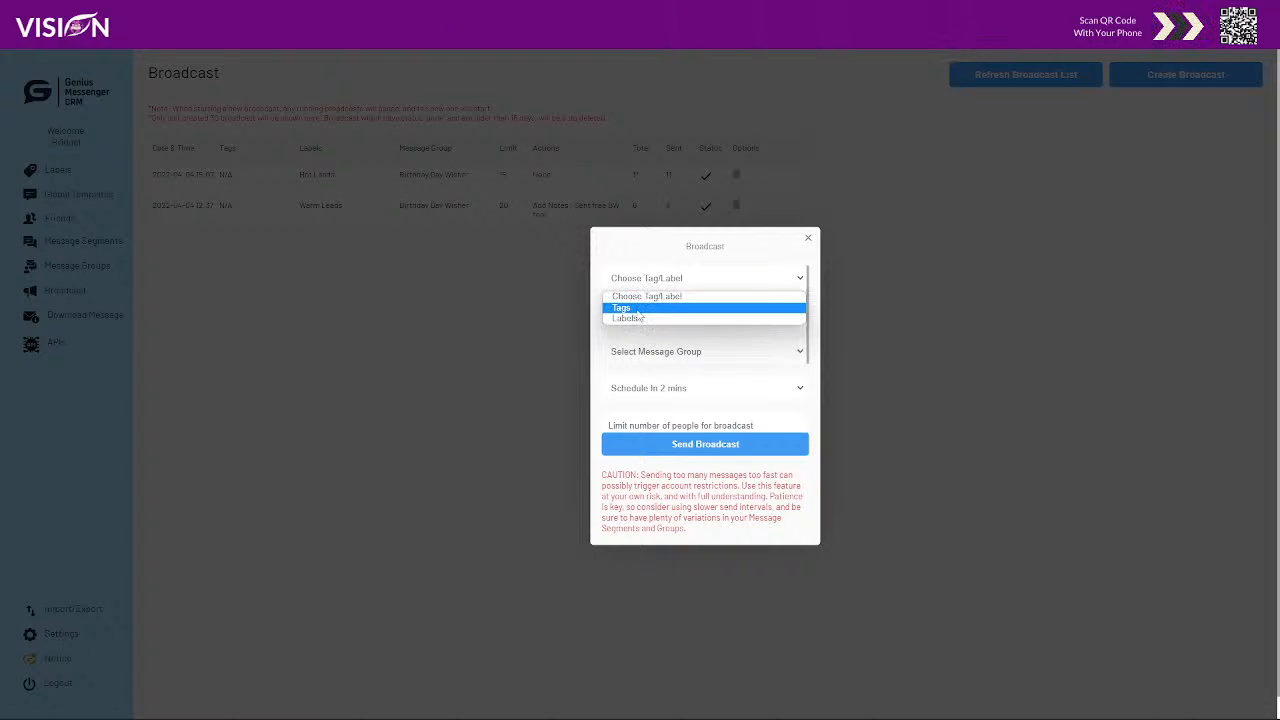
left_click(630, 308)
left_click(657, 316)
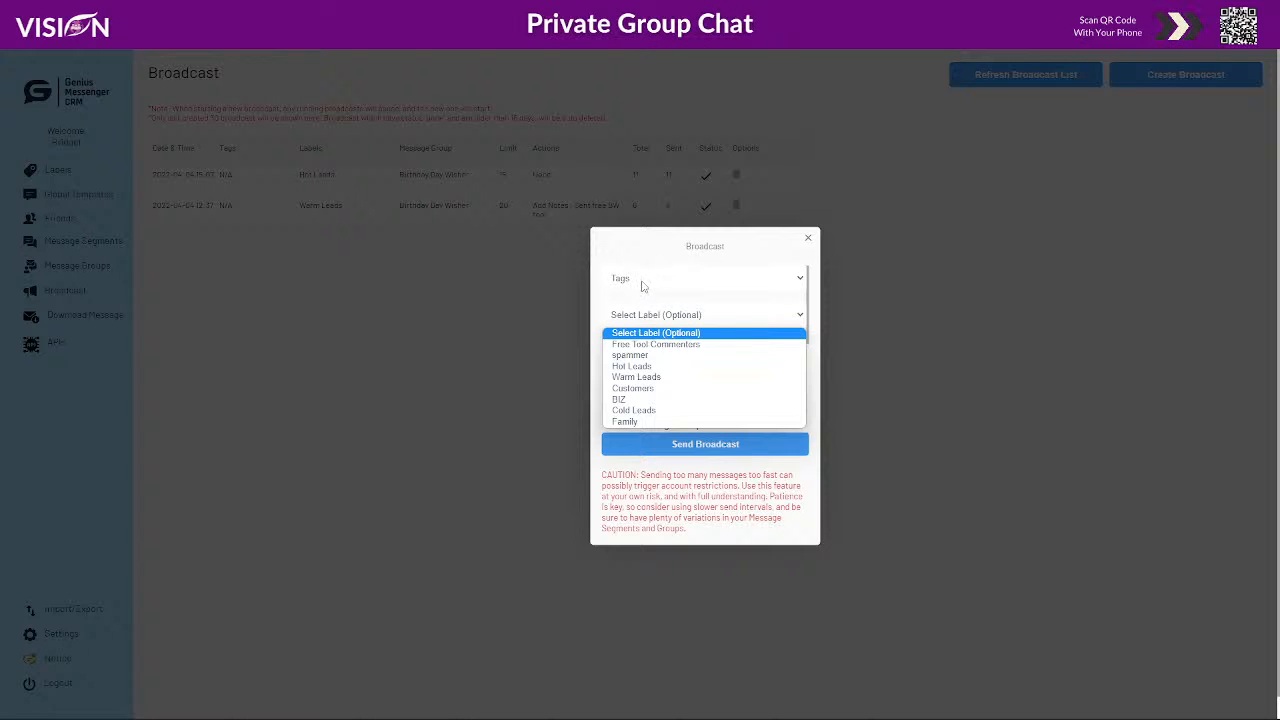
left_click(640, 284)
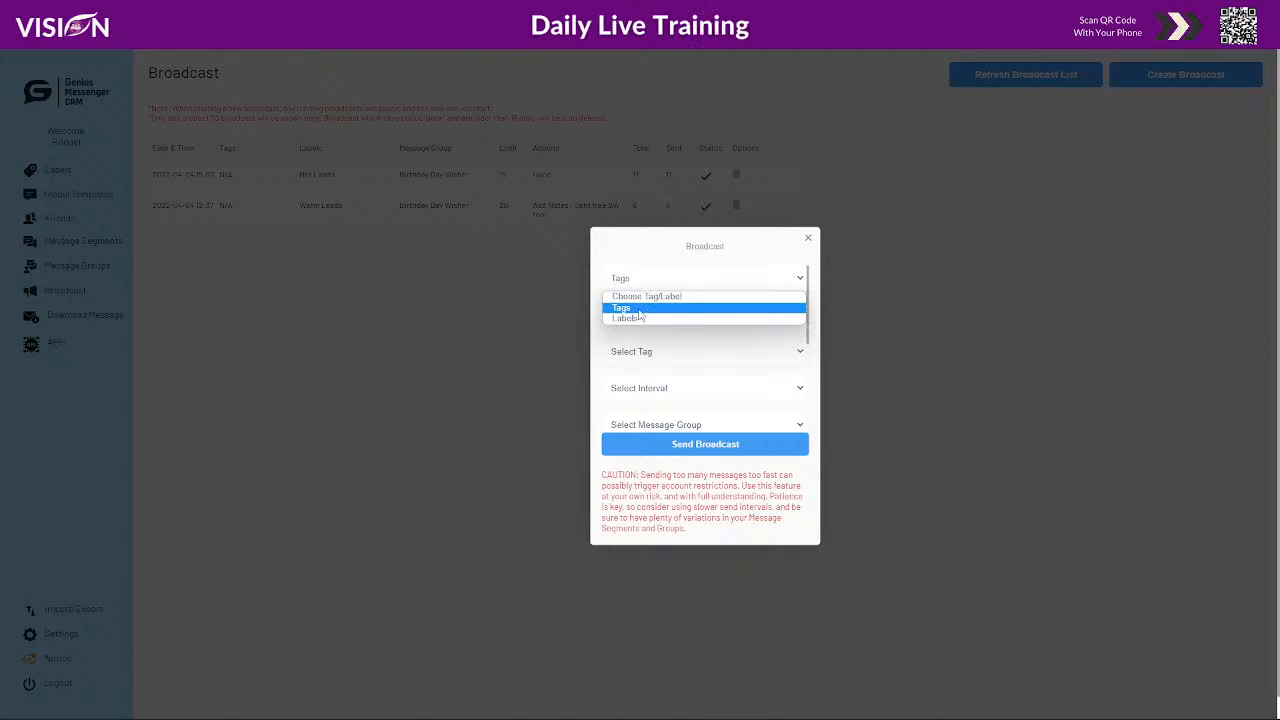
left_click(638, 309)
left_click(646, 351)
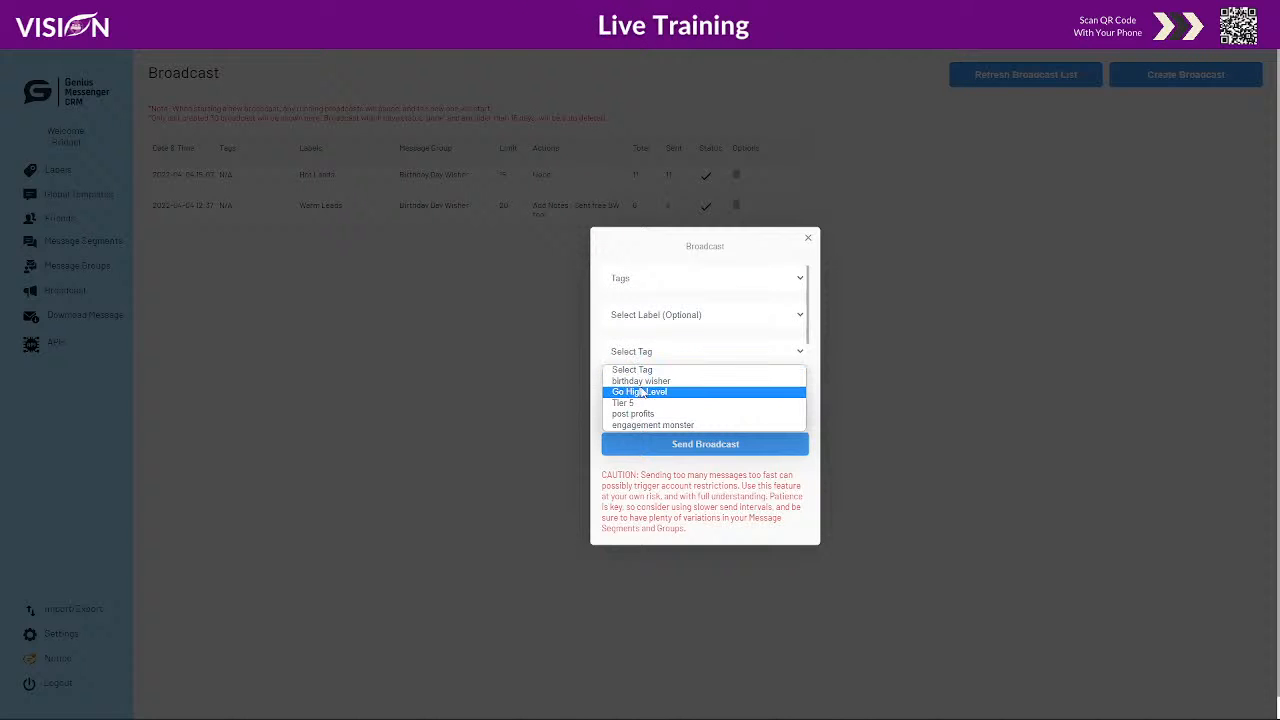
left_click(641, 381)
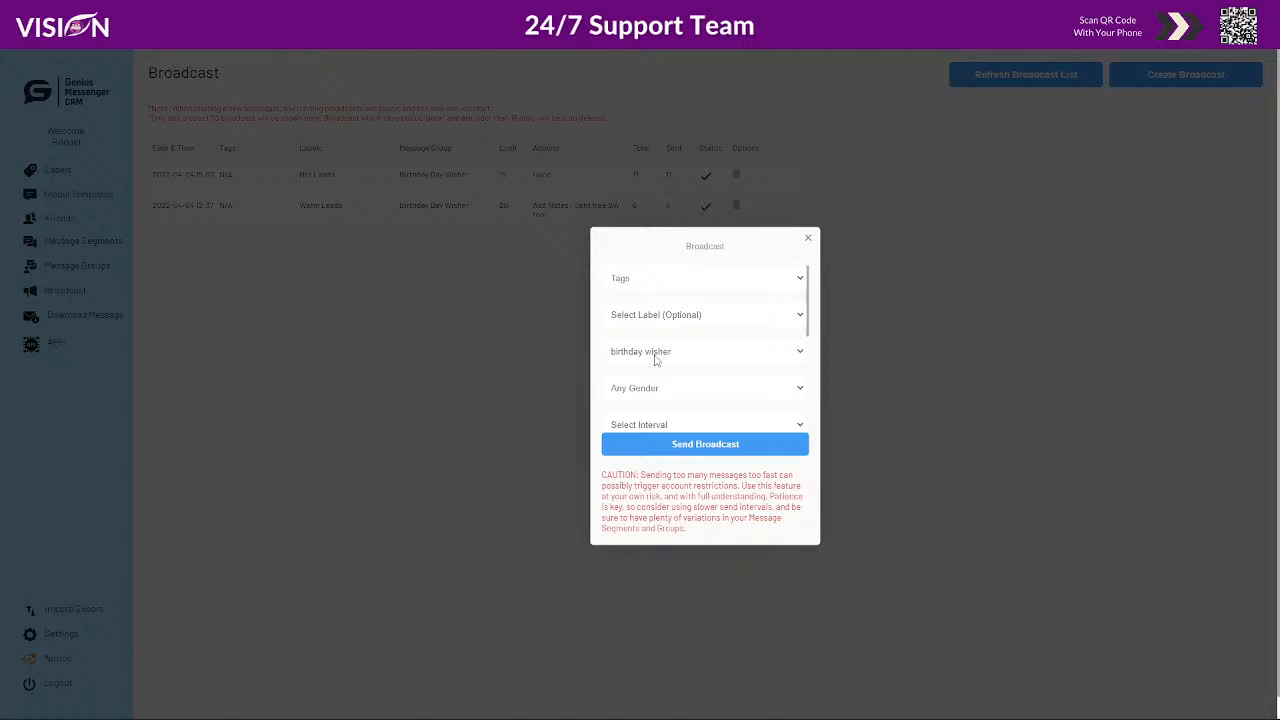
left_click(655, 355)
left_click(654, 392)
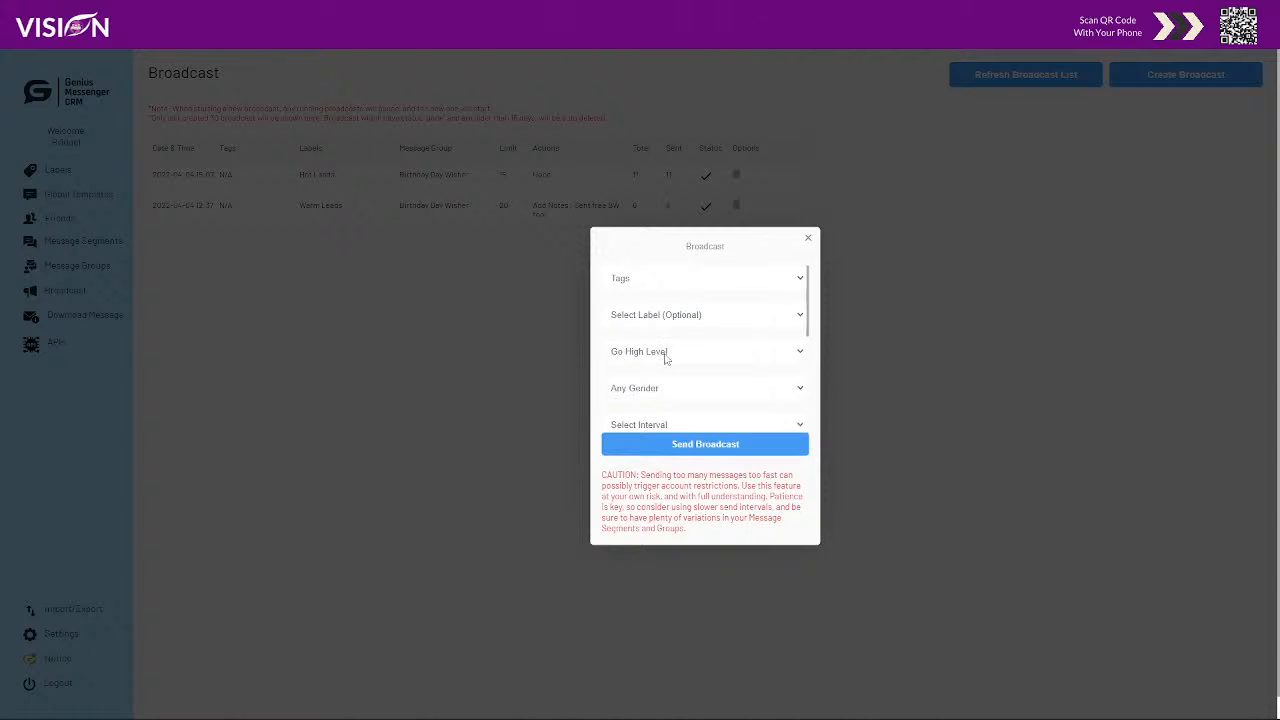
Target the broadcast by labels, choosing the Hot Leads label and Any Gender
left_click(640, 290)
left_click(642, 322)
left_click(674, 318)
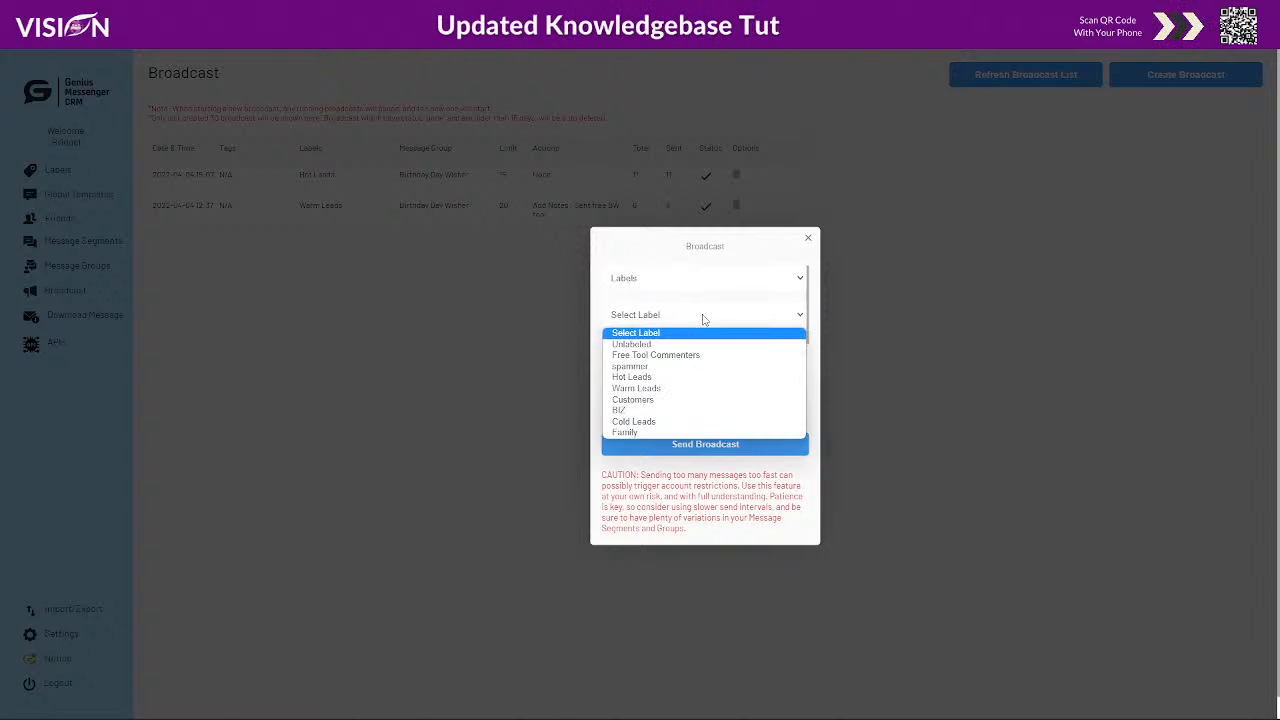
left_click(650, 379)
left_click(659, 357)
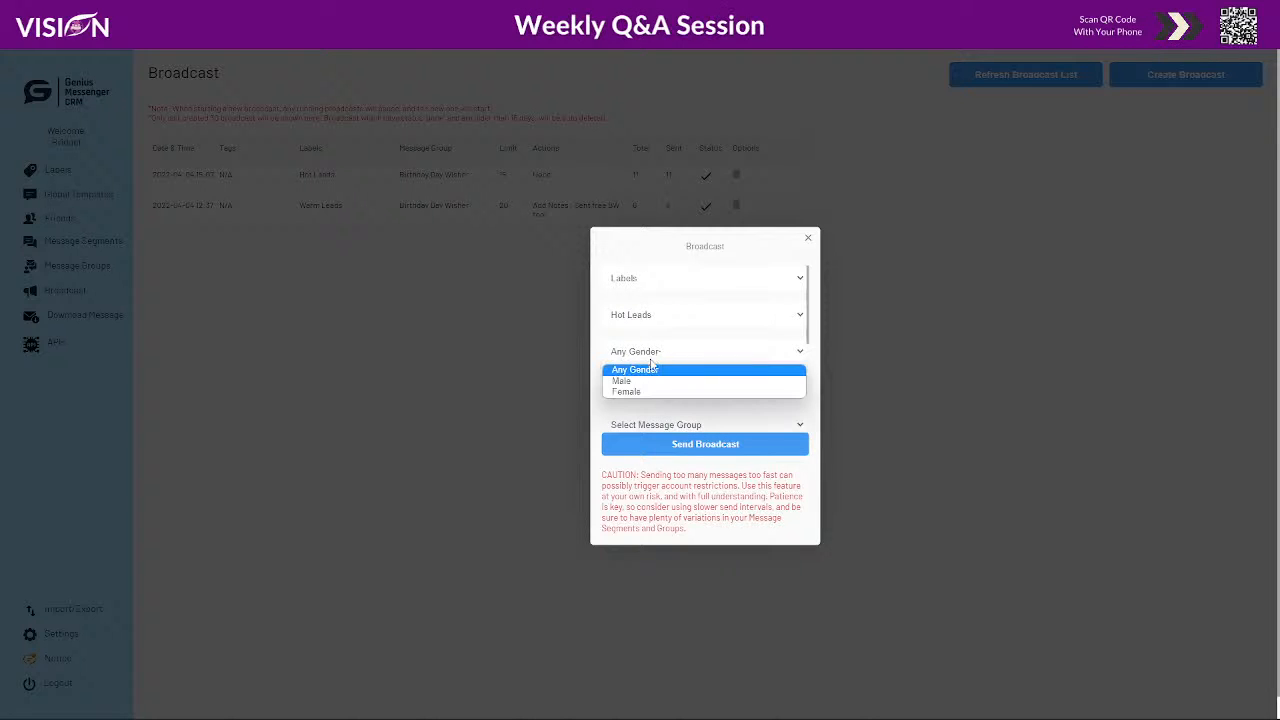
left_click(648, 372)
Set the broadcast's send interval to 10 mins and choose the Birthday Day Wisher message group
scroll(668, 392, "down", 3)
scroll(700, 335, "up", 1)
scroll(695, 337, "up", 1)
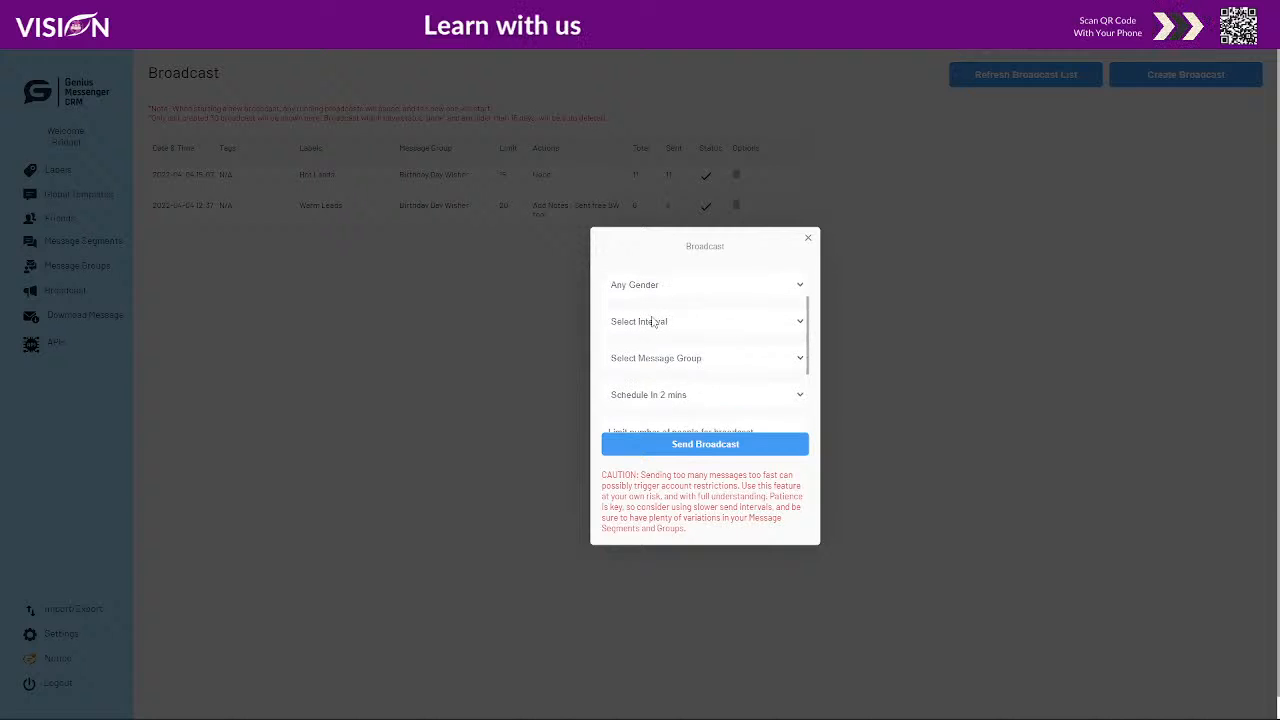
left_click(677, 321)
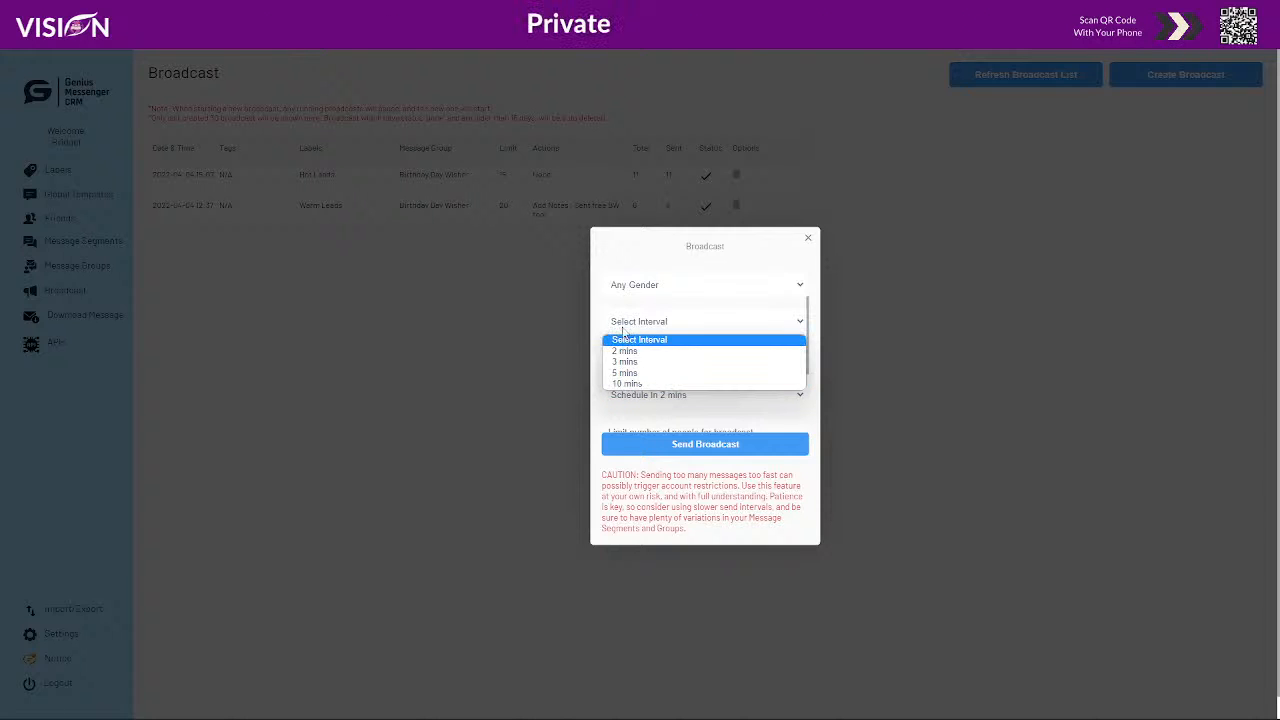
left_click(626, 383)
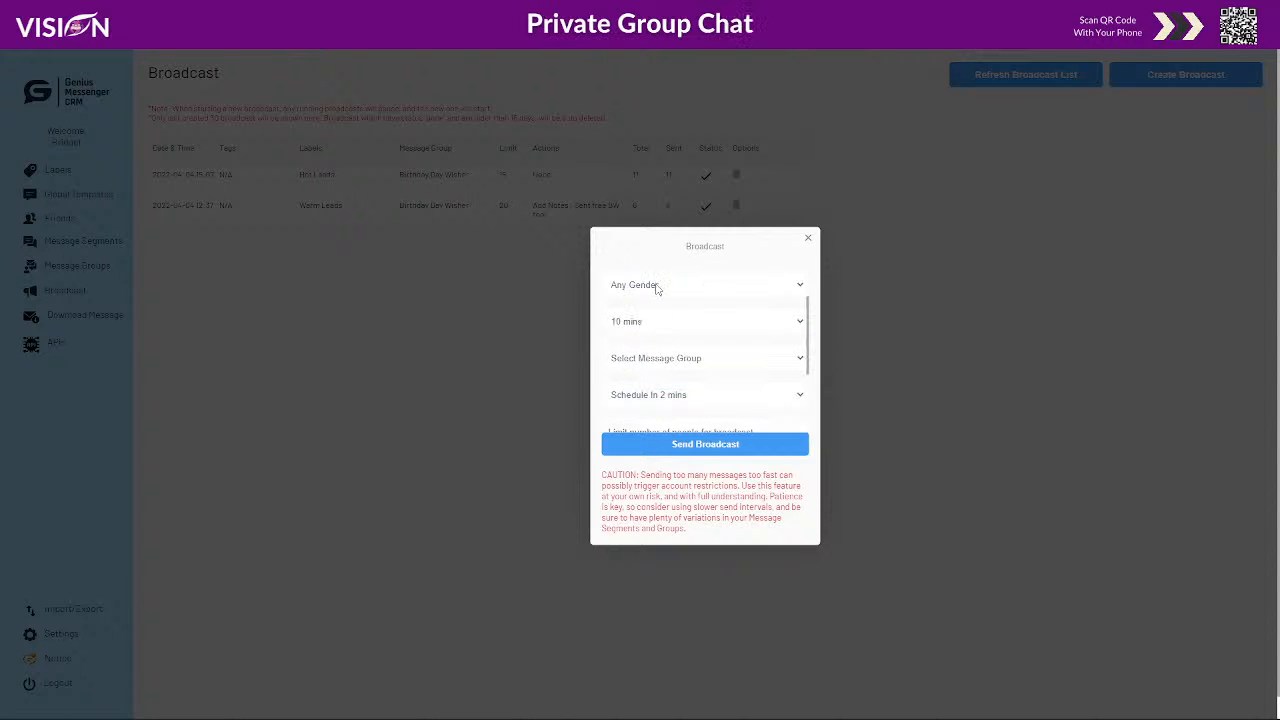
left_click(674, 366)
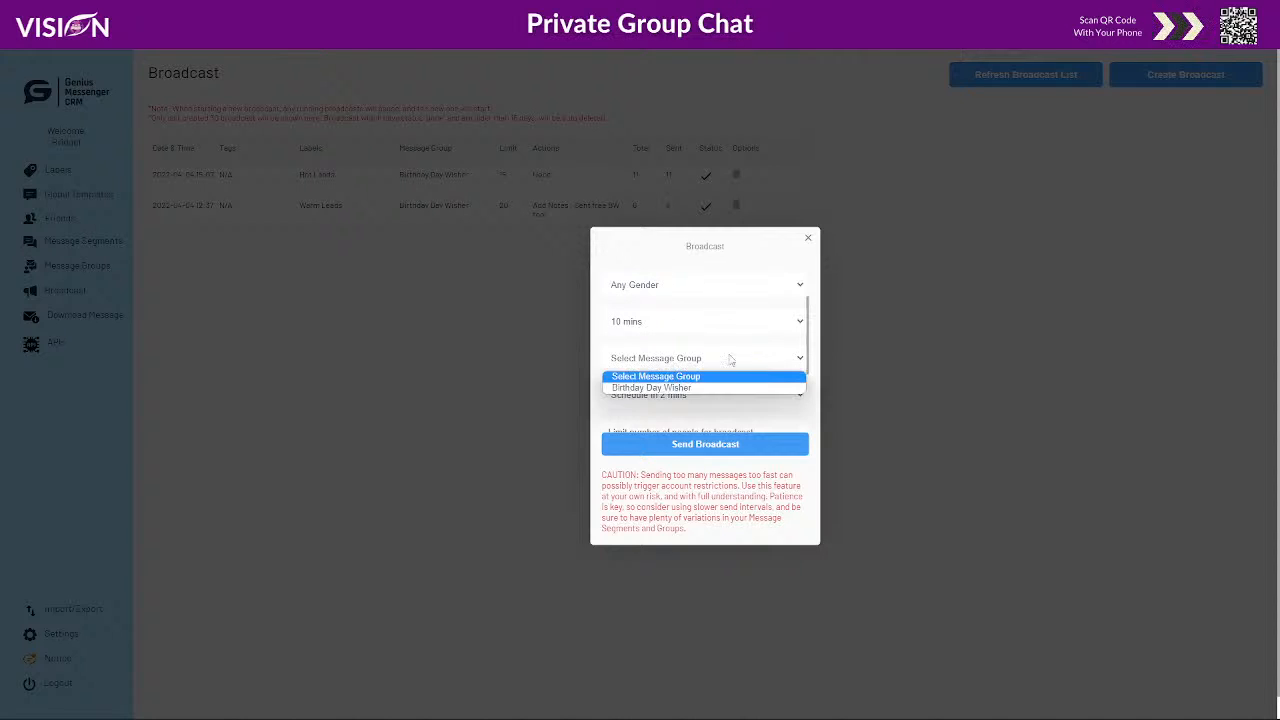
left_click(678, 389)
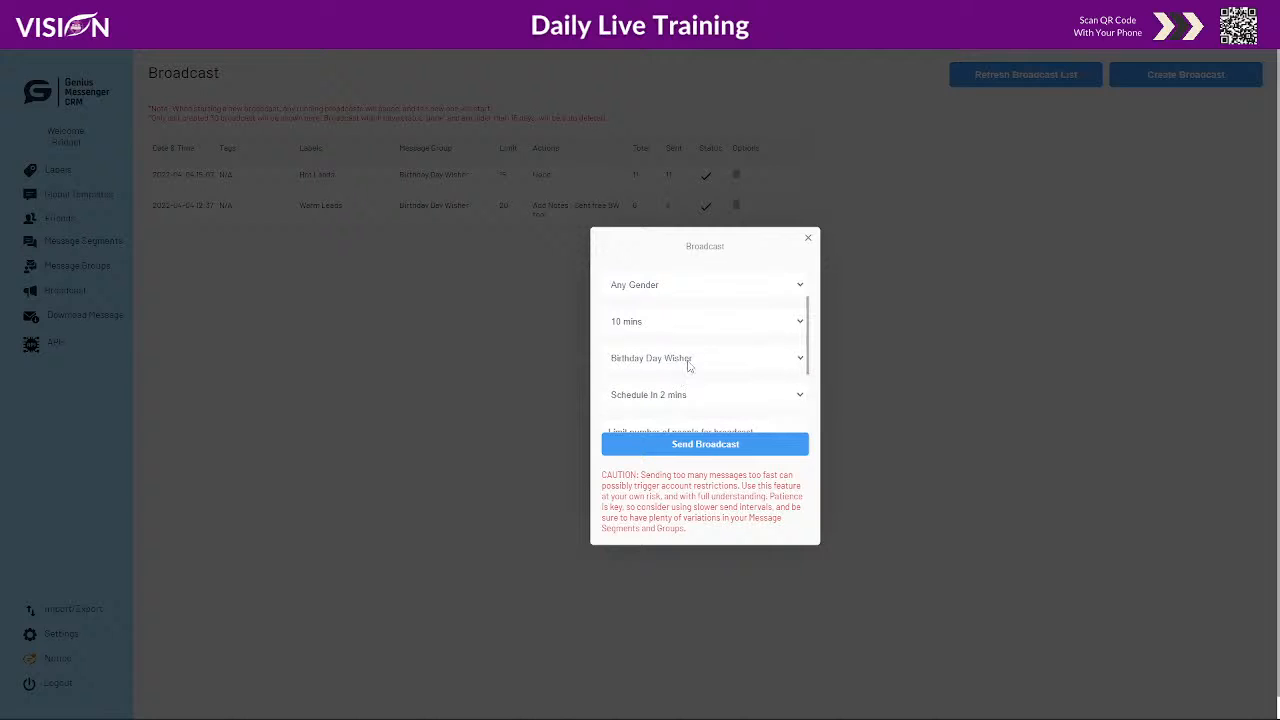
Try the Schedule Later option for the broadcast, and set the timing back to Schedule In 2 mins
scroll(660, 370, "down", 1)
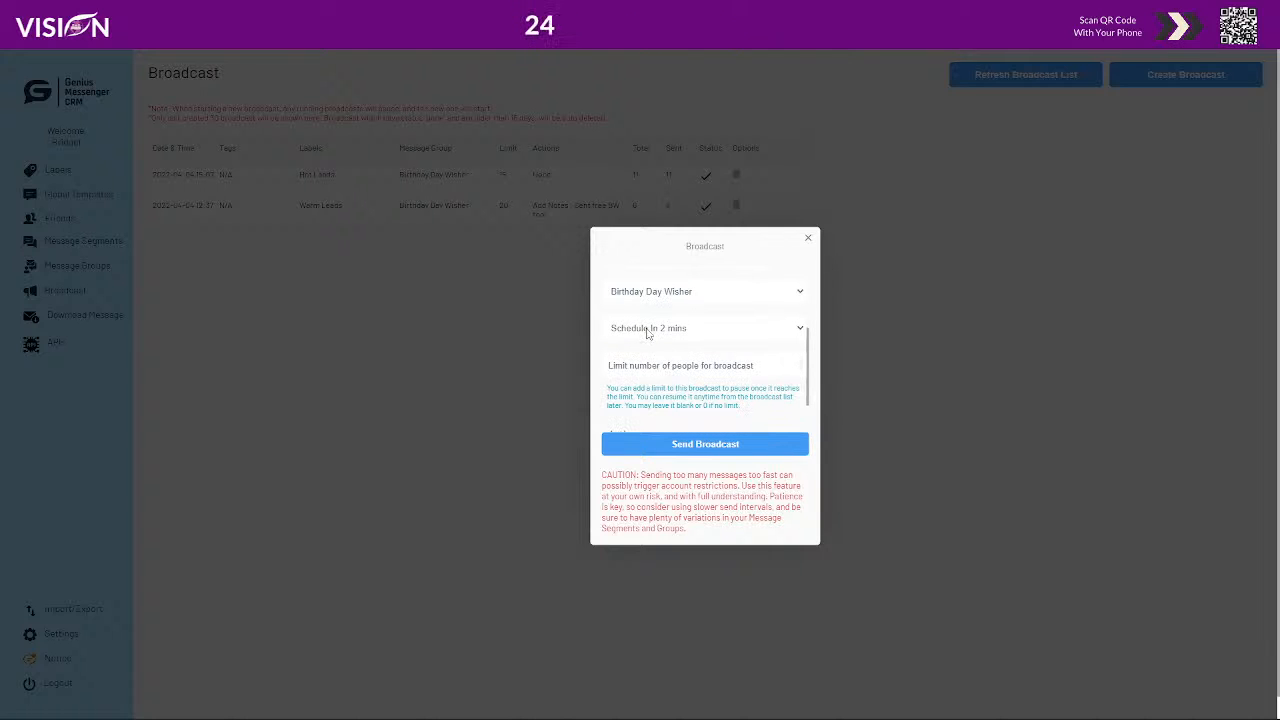
left_click(647, 331)
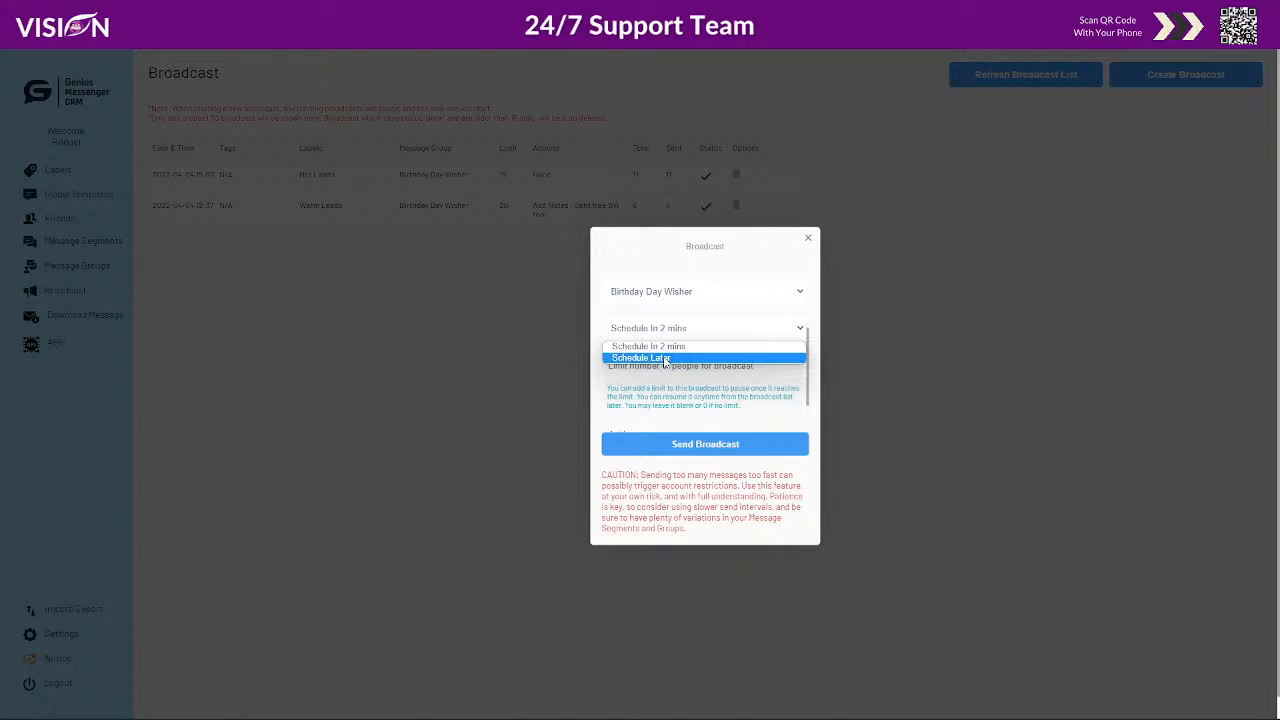
left_click(668, 357)
left_click(688, 331)
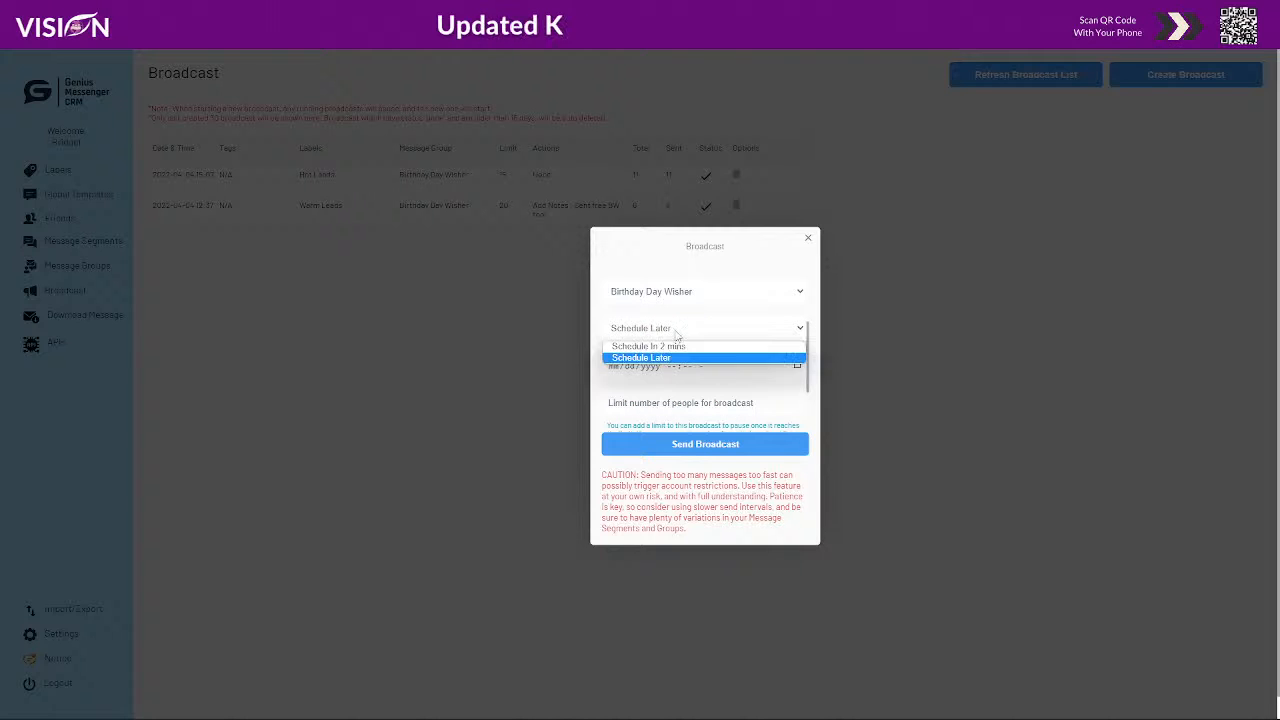
left_click(655, 344)
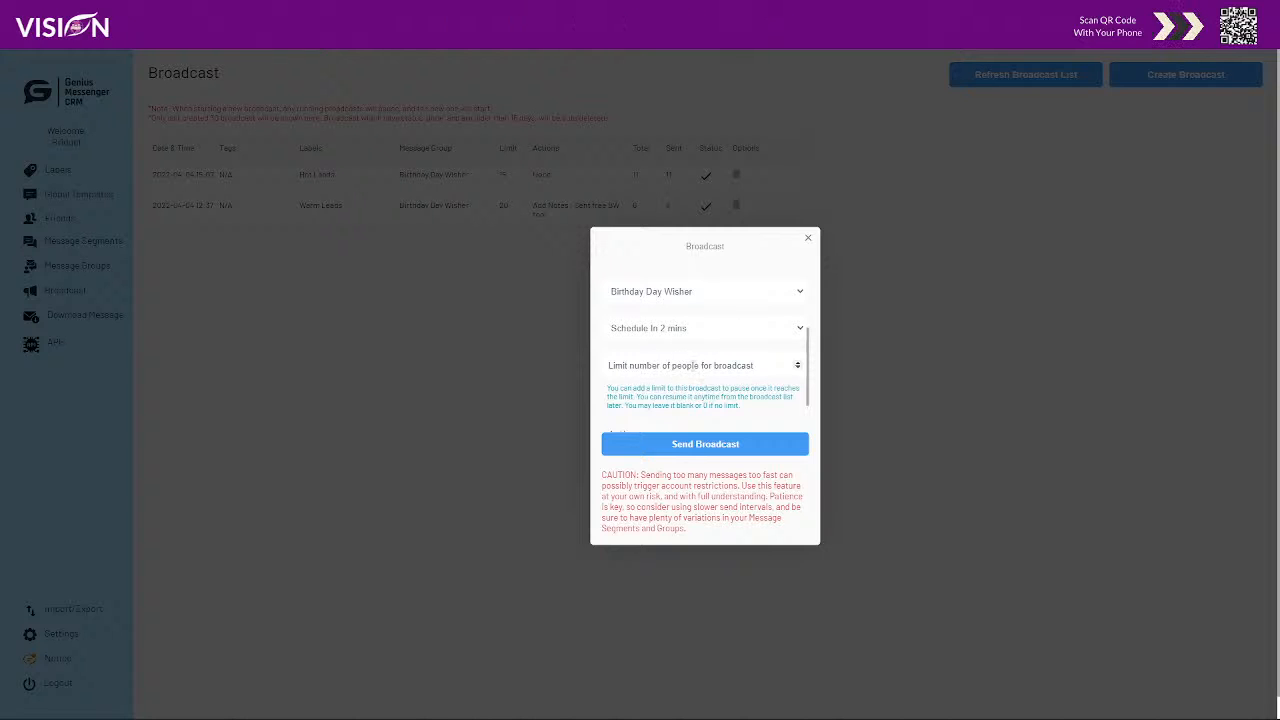
Enable the Add New Tags action with the birthday wisher tag, and close the broadcast form without sending it
scroll(698, 397, "down", 1)
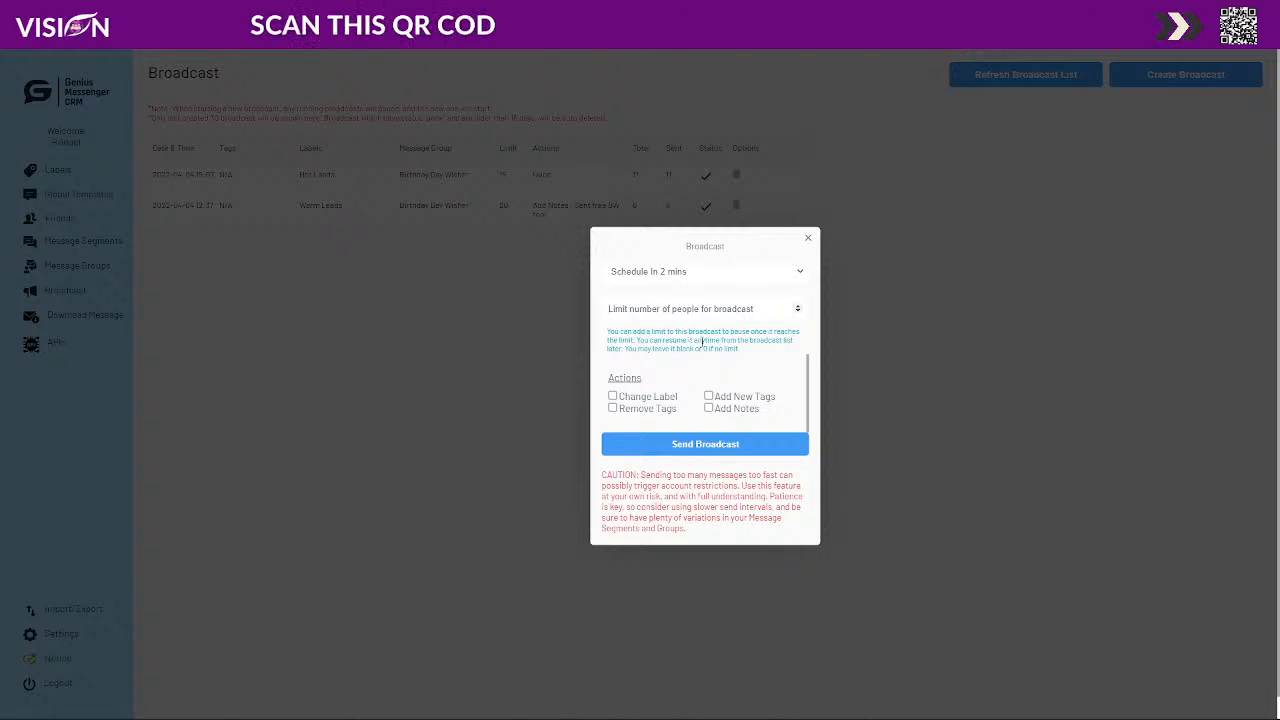
left_click(612, 409)
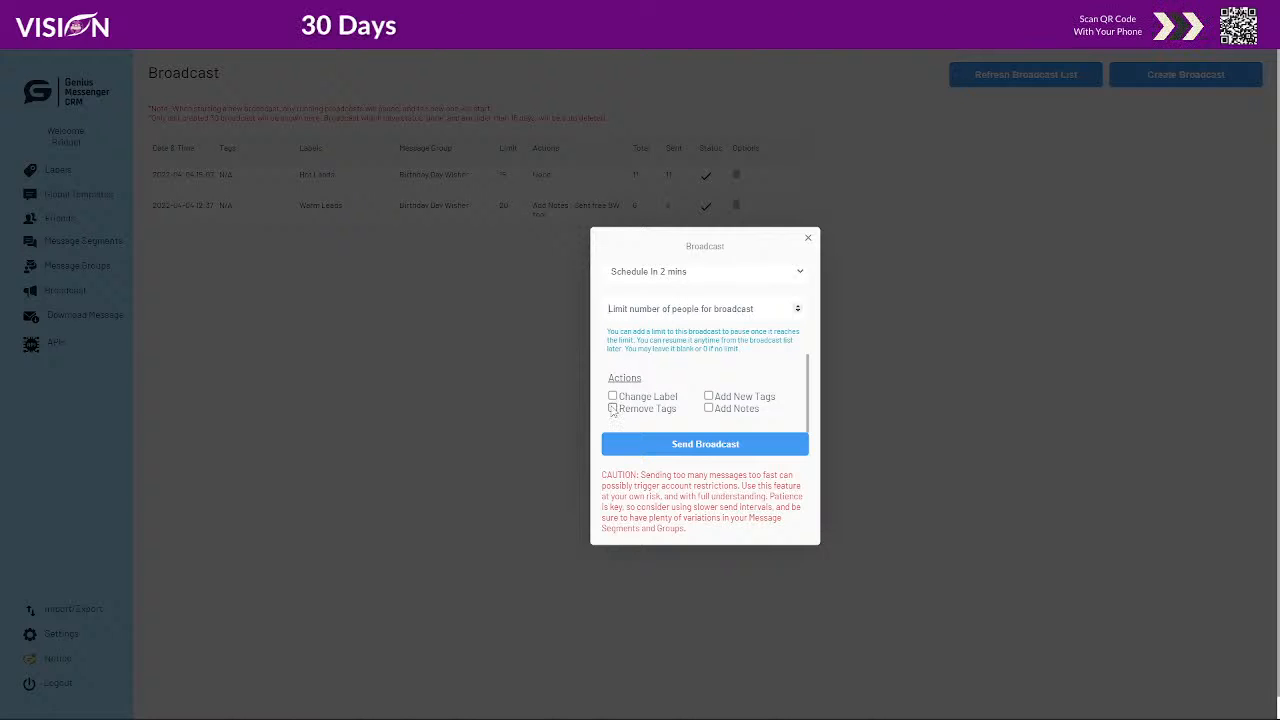
left_click(709, 397)
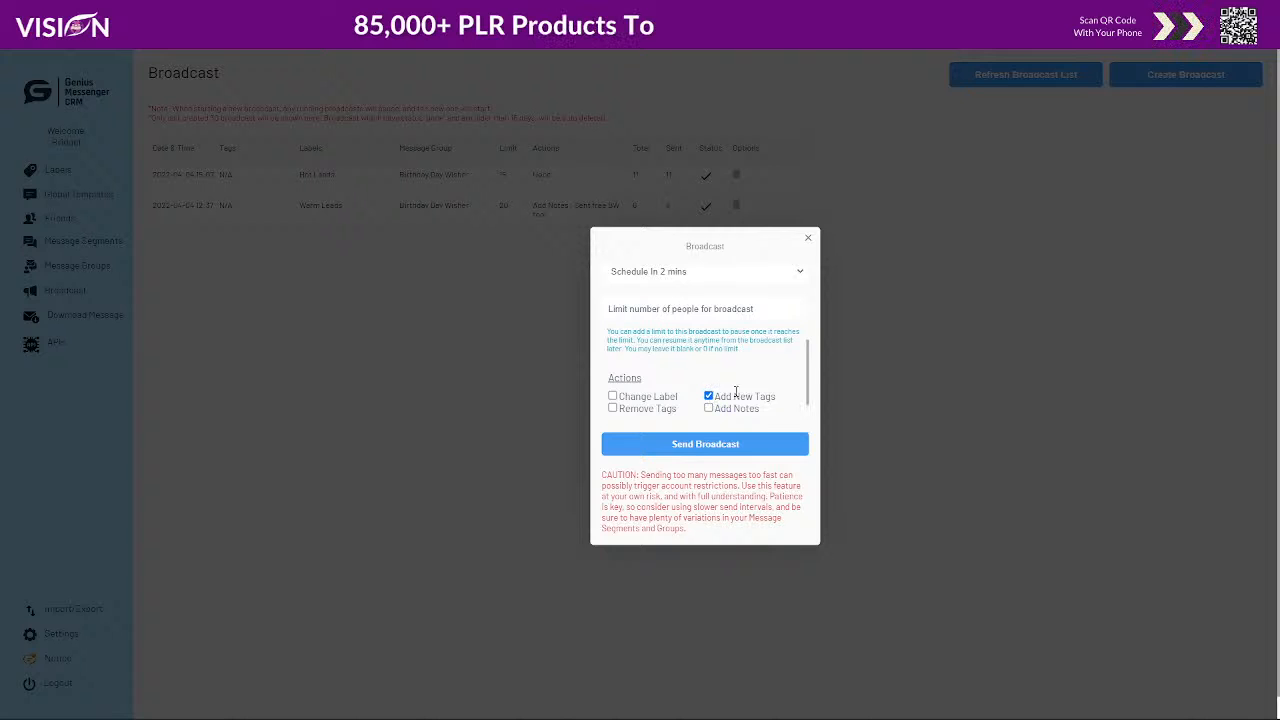
scroll(700, 378, "down", 1)
left_click(655, 404)
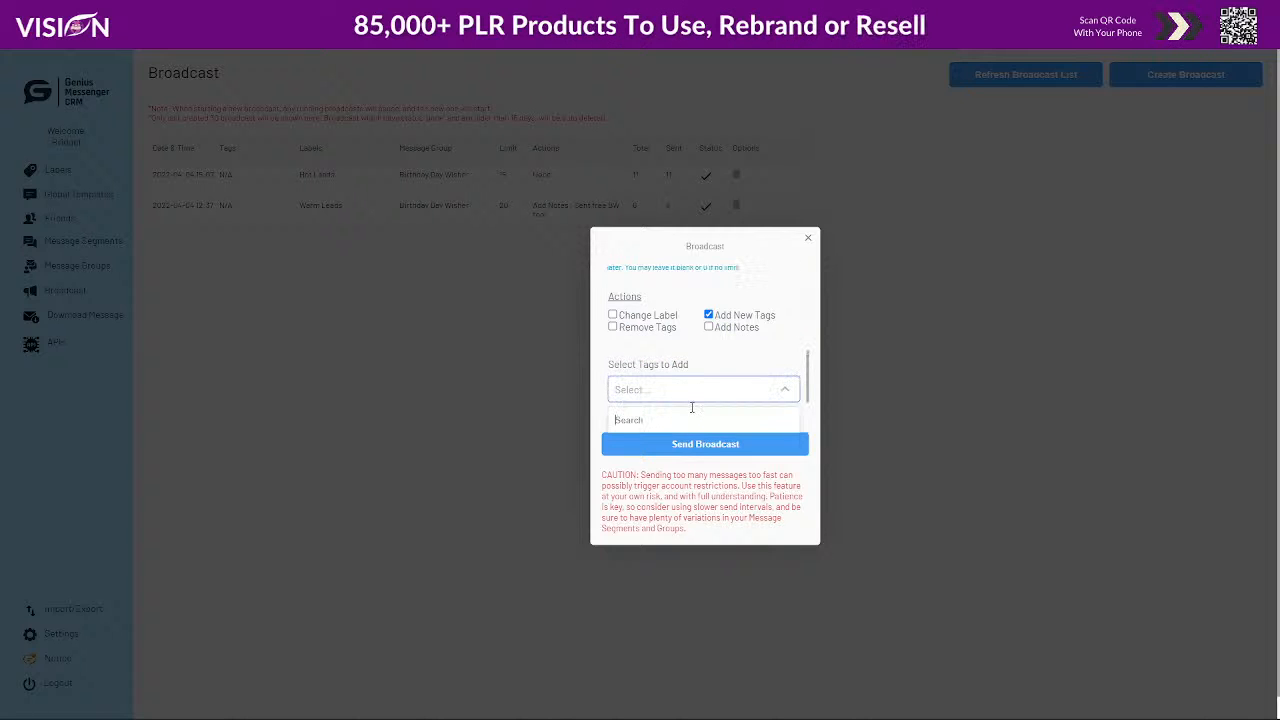
left_click_drag(645, 377, 651, 375)
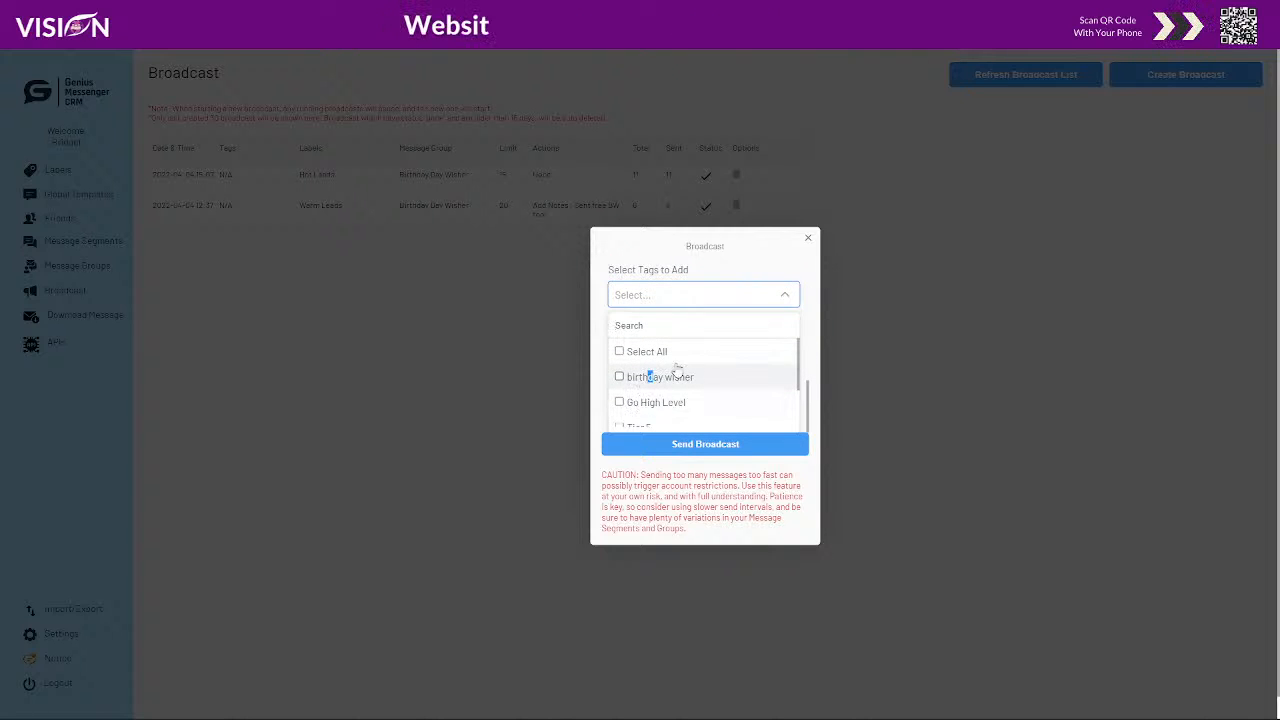
left_click(649, 376)
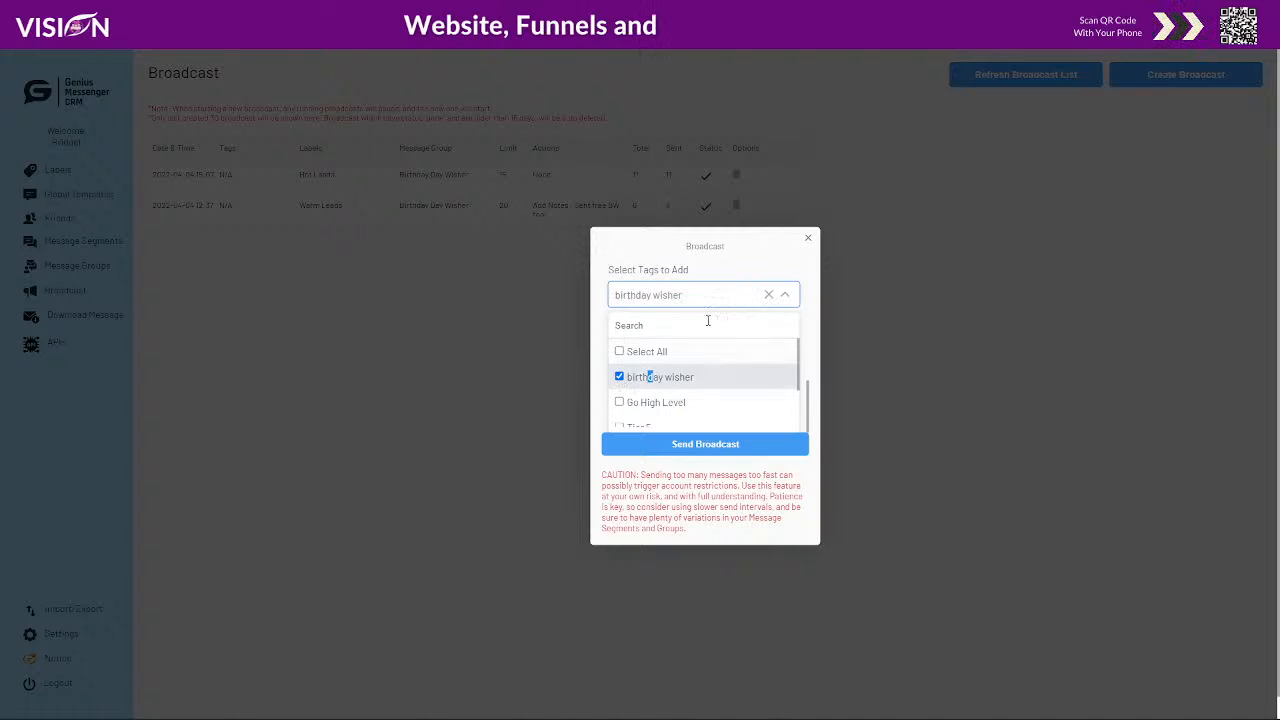
left_click(778, 274)
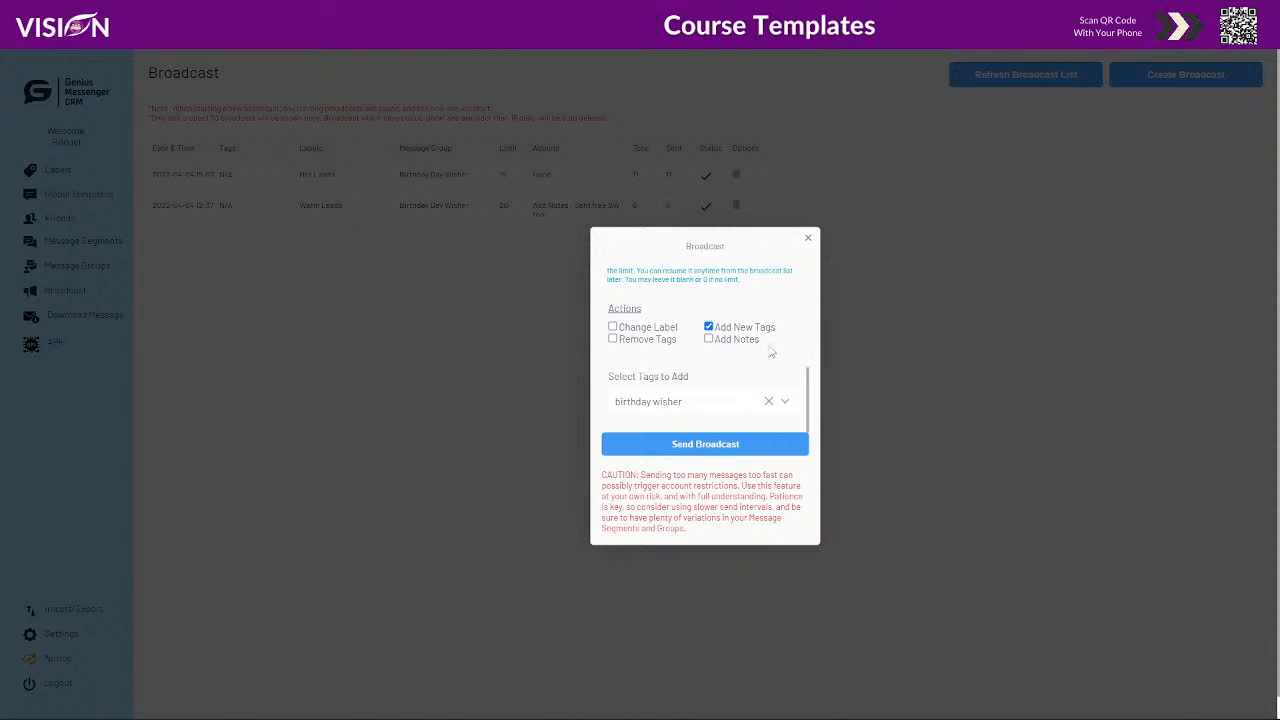
scroll(760, 350, "down", 1)
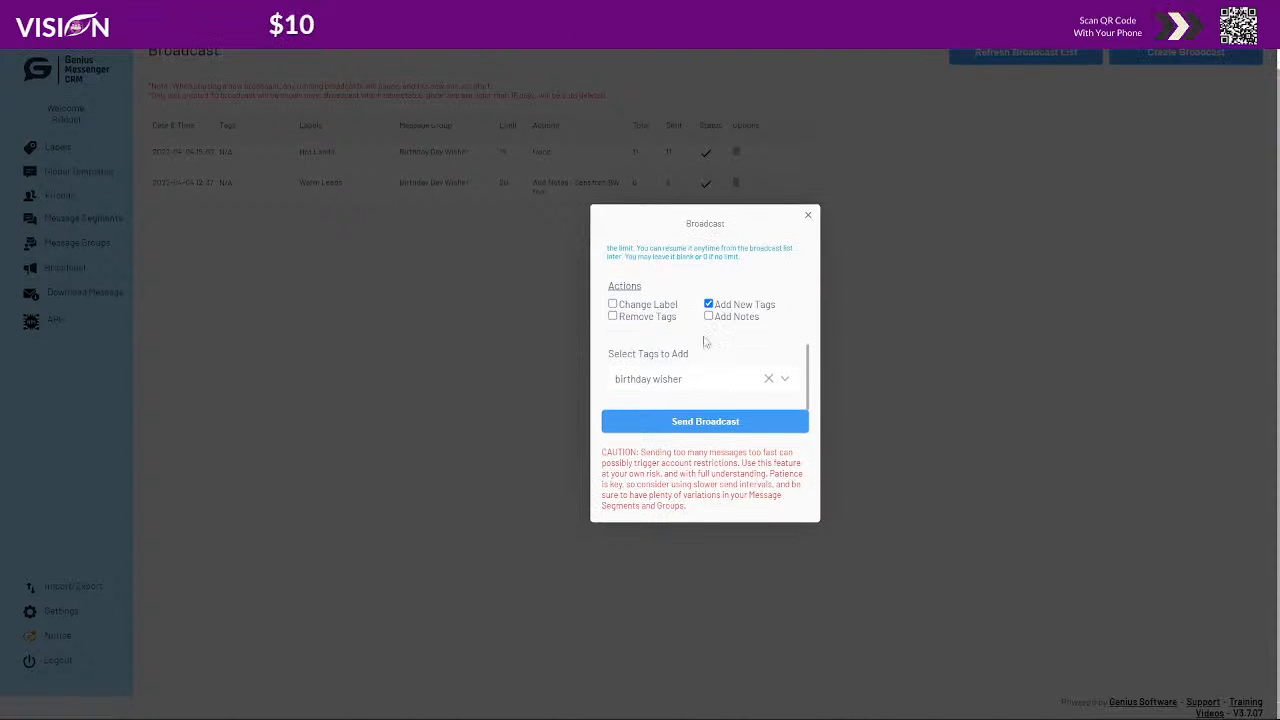
left_click(809, 216)
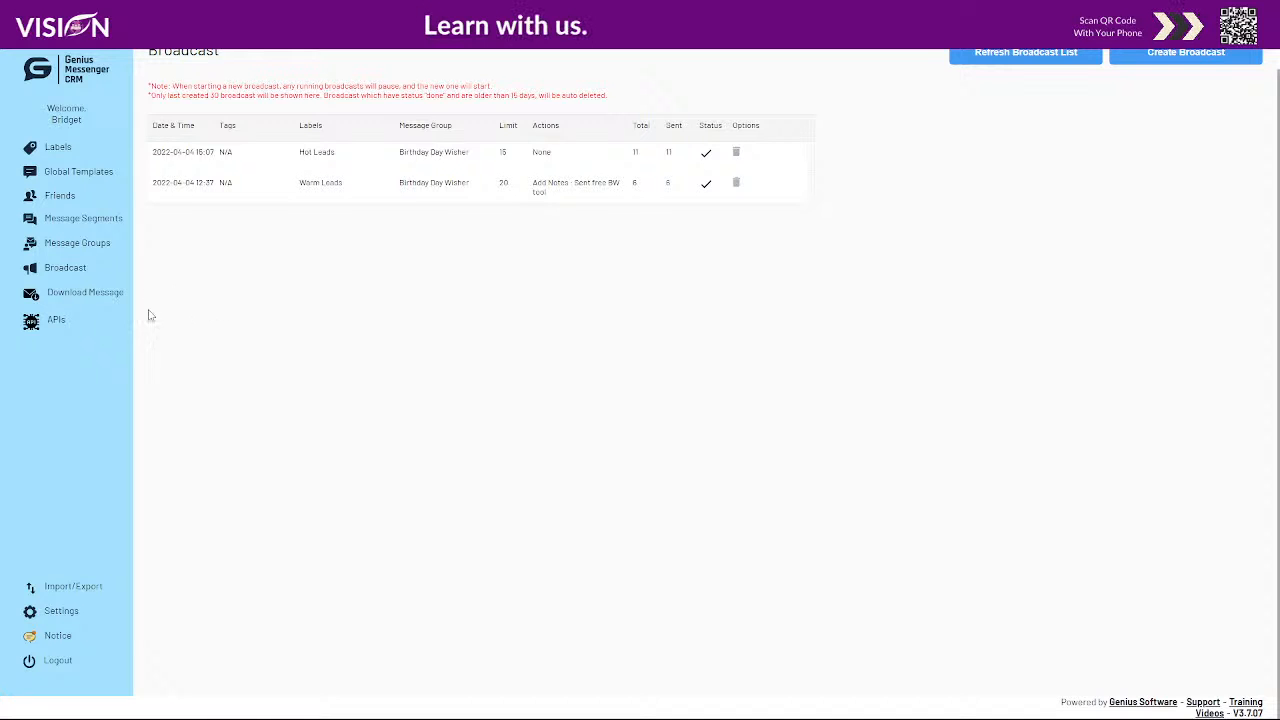
View the message downloader page, and return to the labels board to look through the Warm Leads contacts
left_click(93, 299)
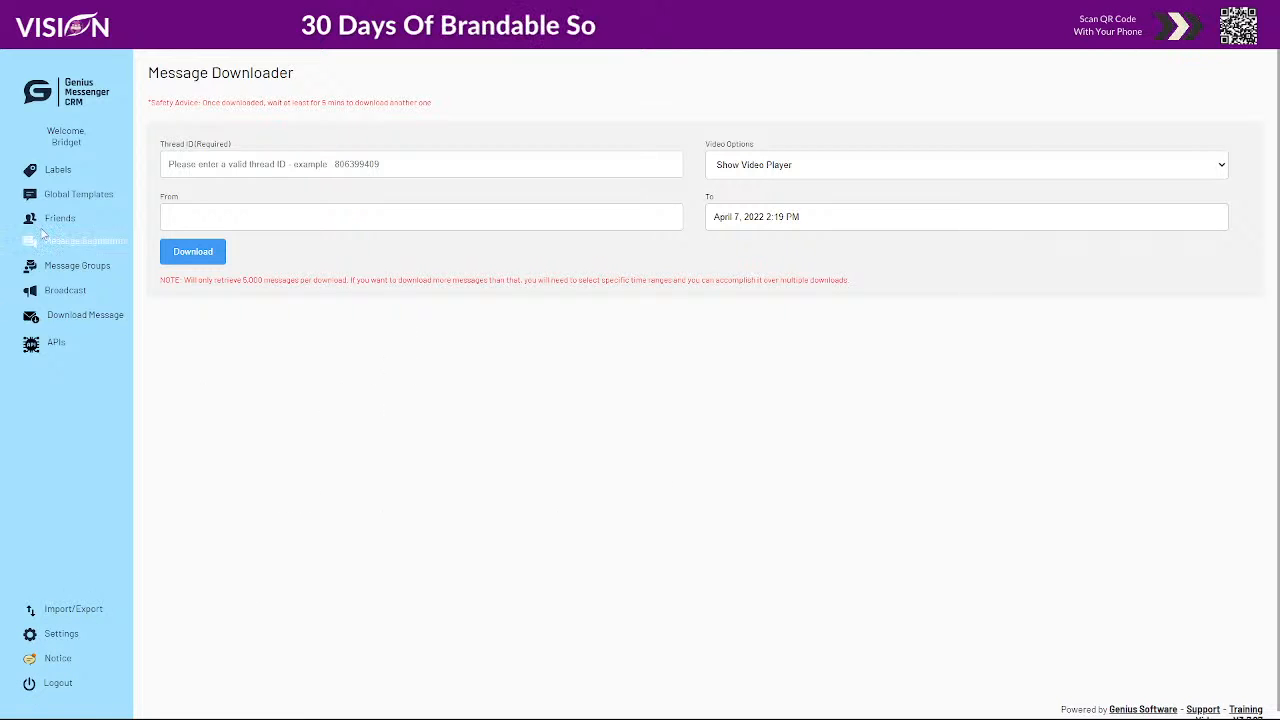
left_click(62, 174)
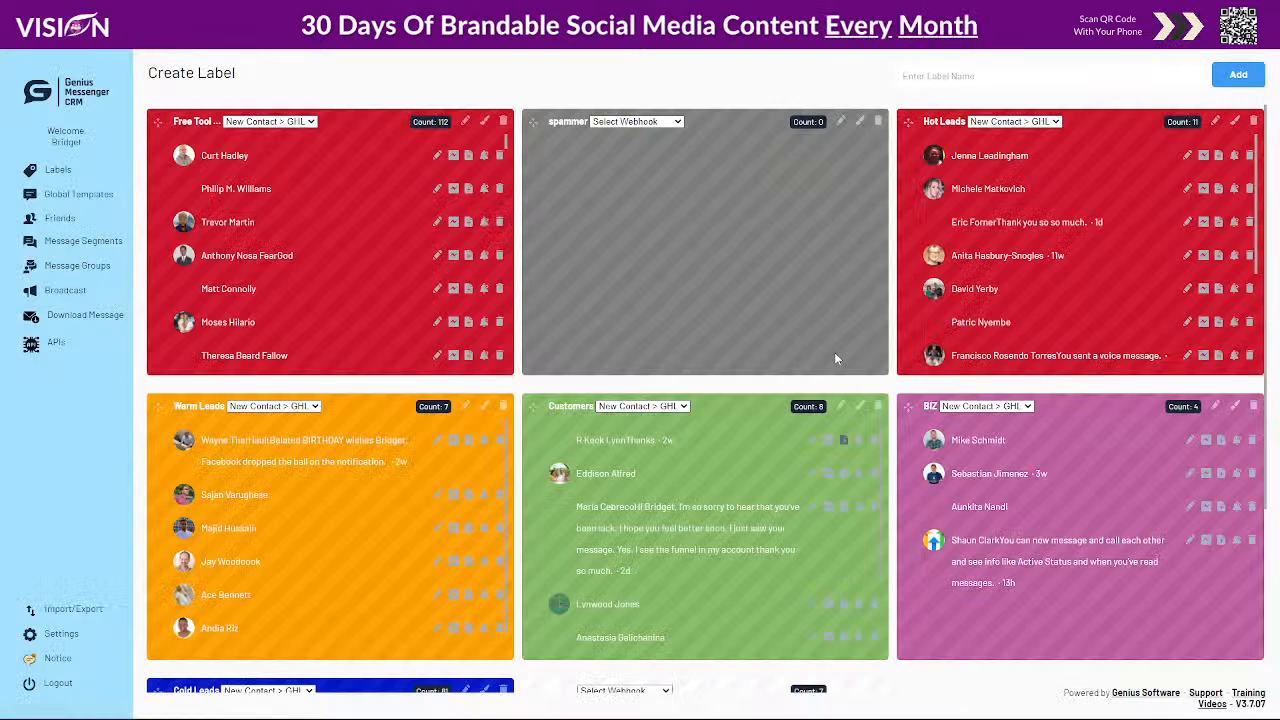
scroll(415, 447, "down", 1)
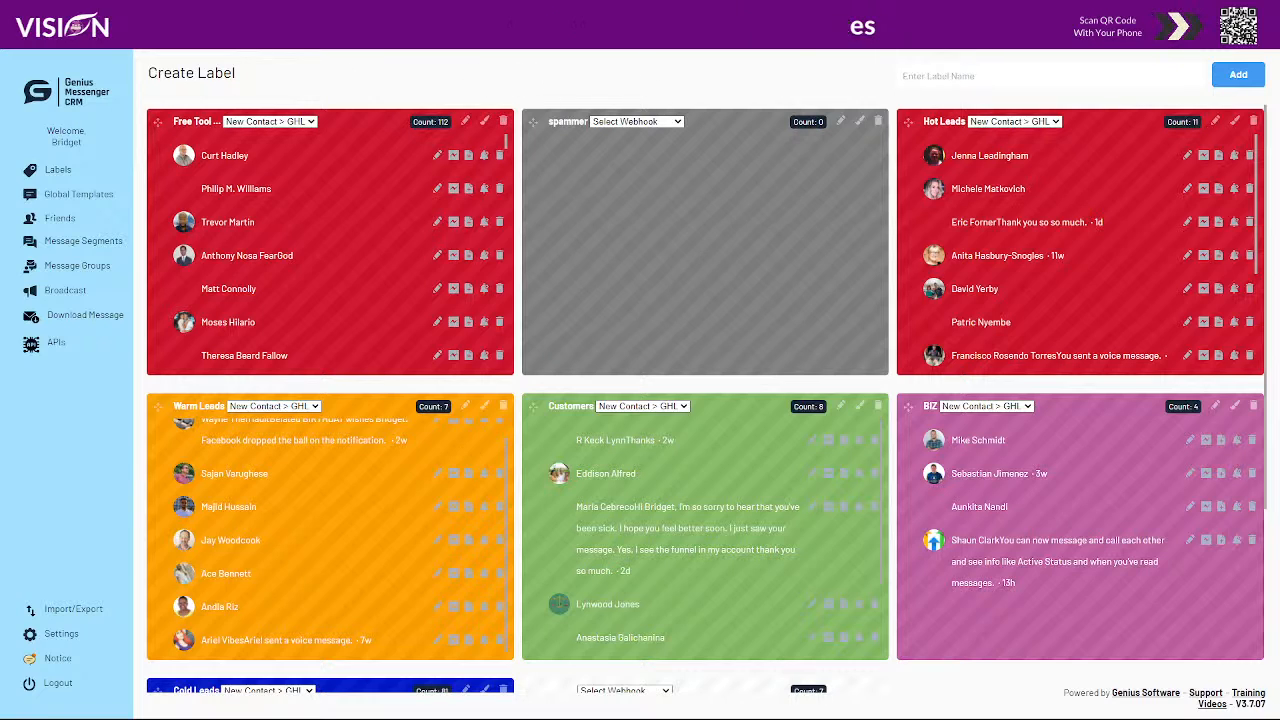
Open the Noysi app and move its window off this screen, leaving the labels board uncovered
mouse_move(738, 714)
left_click(933, 706)
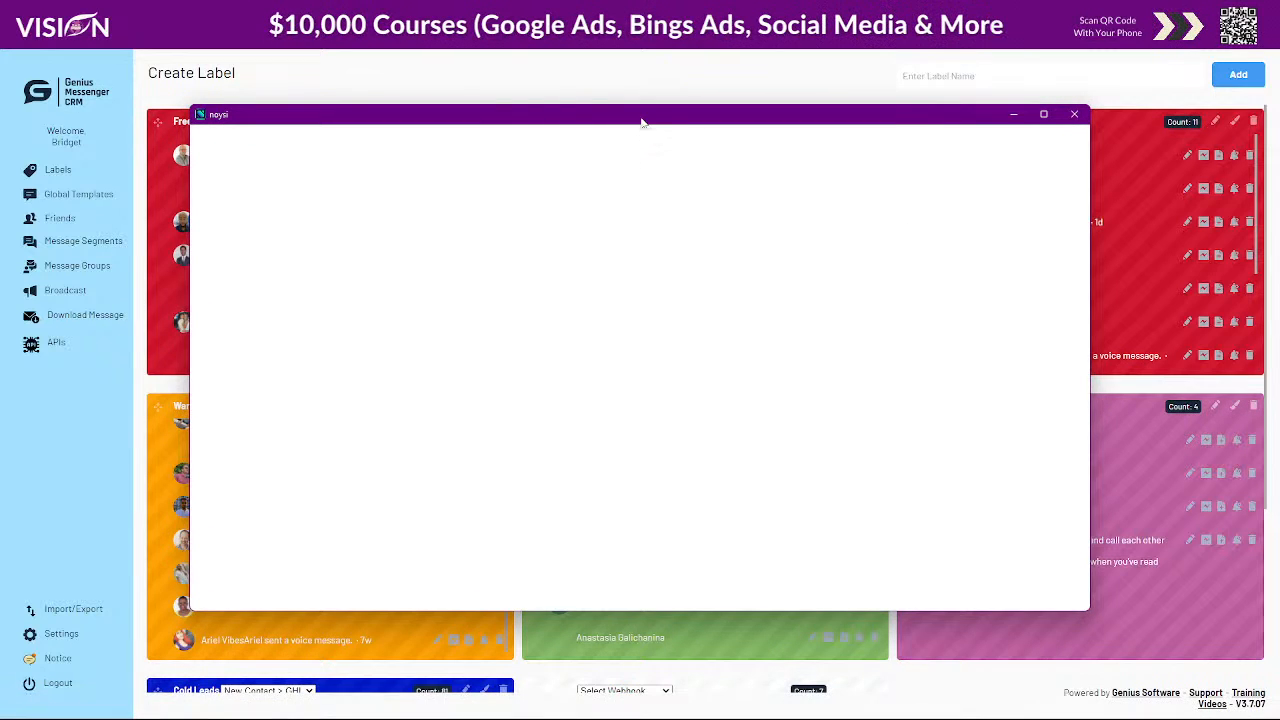
left_click_drag(640, 120, 557, 69)
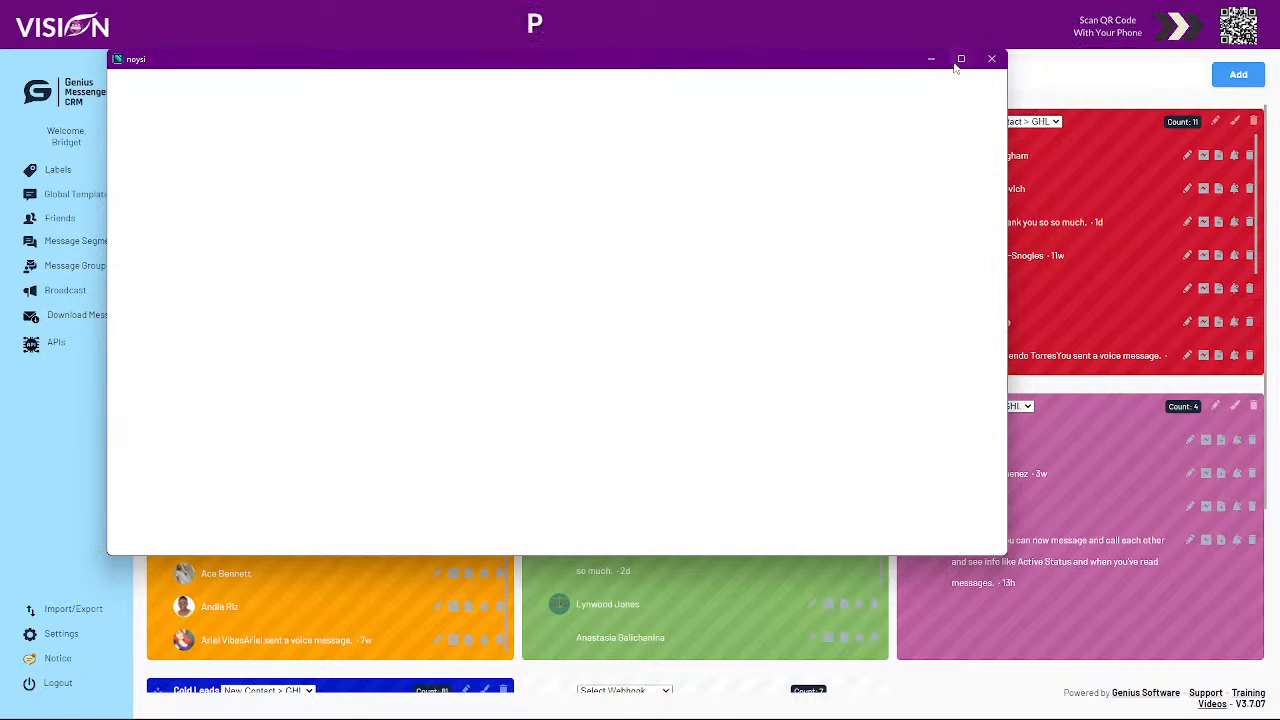
mouse_move(960, 61)
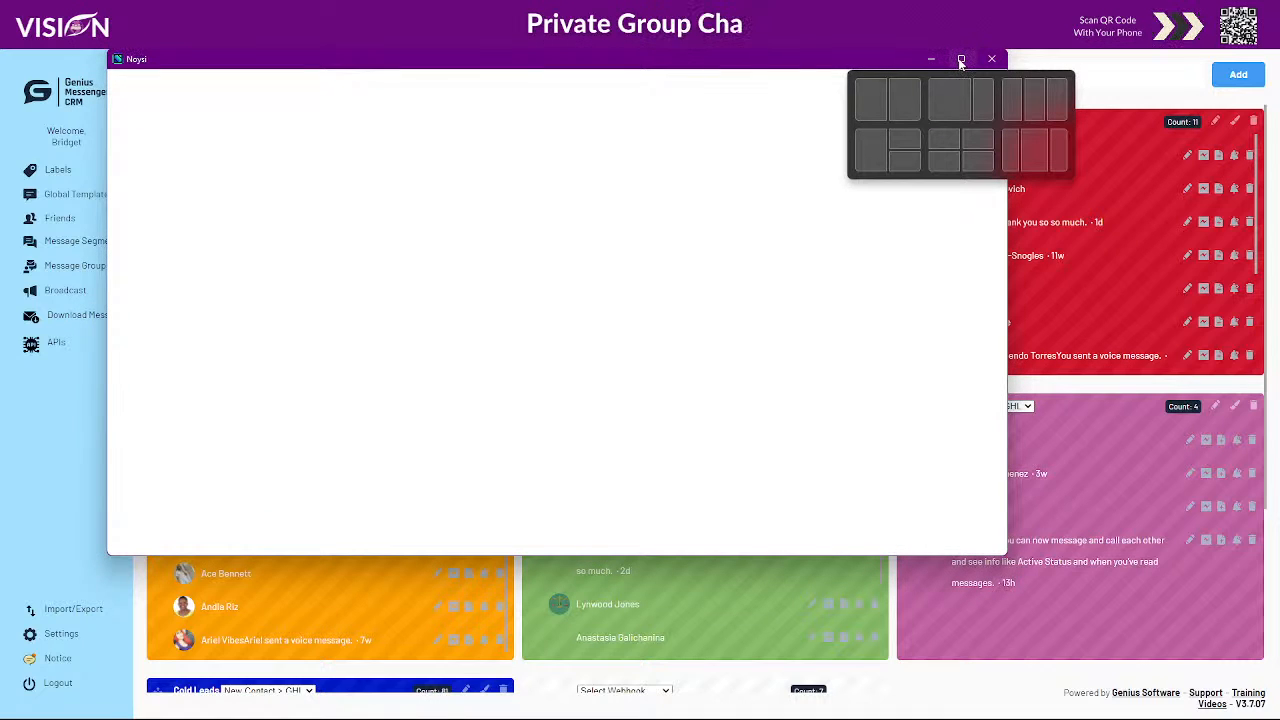
left_click_drag(692, 69, 1279, 138)
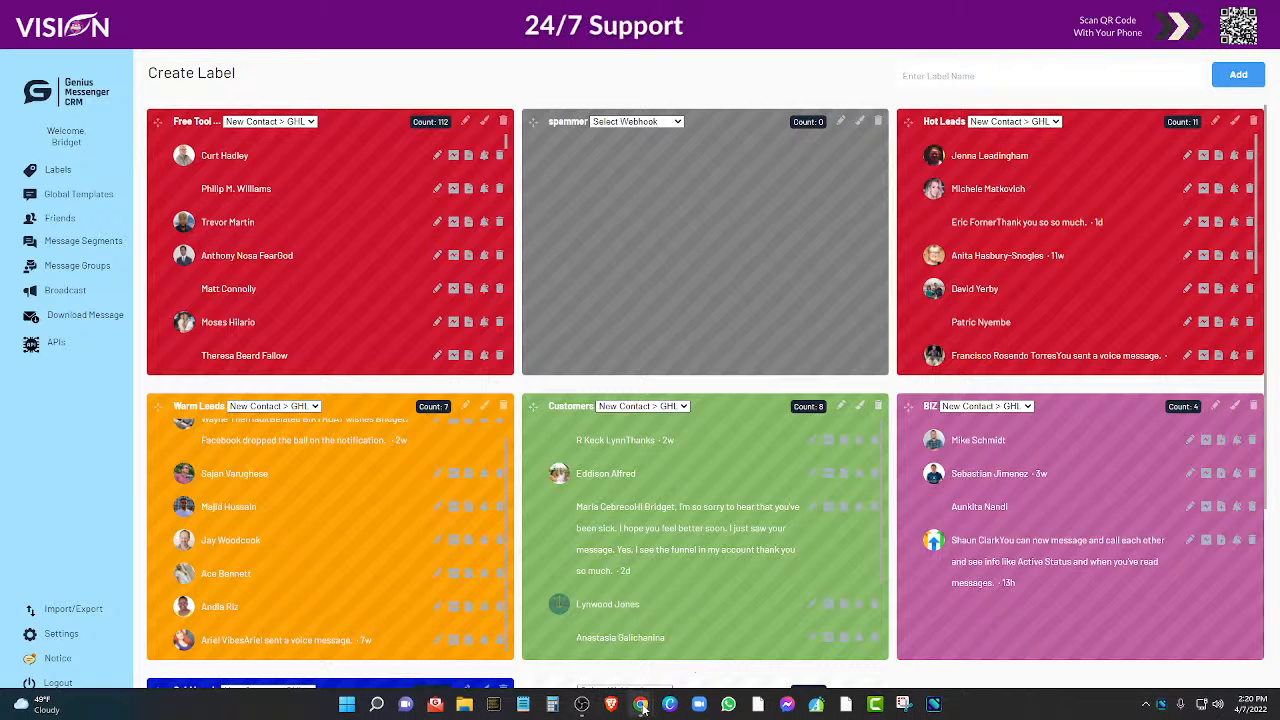
Switch to another open Chrome window
mouse_move(640, 704)
left_click(634, 668)
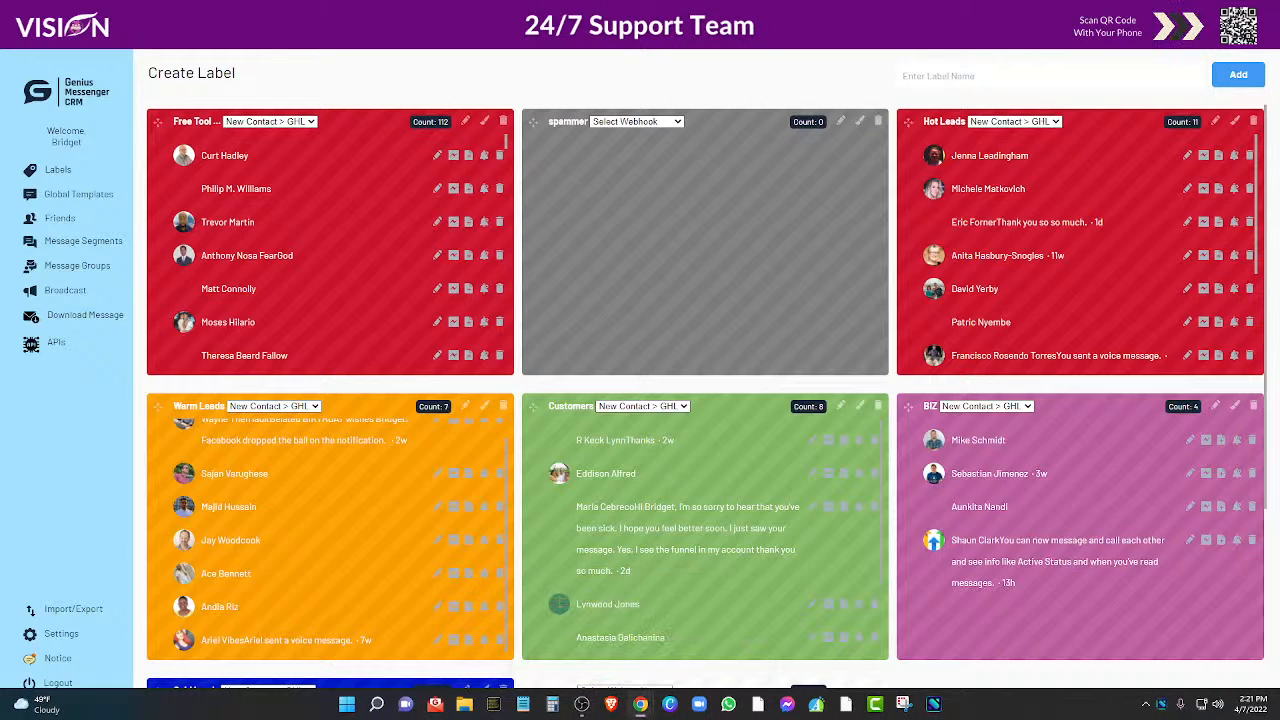